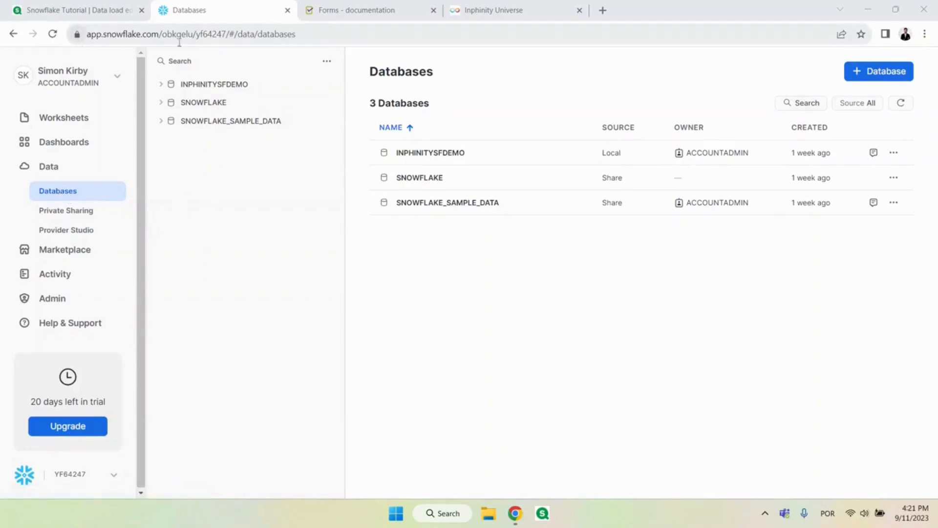
Examine the schemas of the INPHINITYSFDEMO database and the account's list of warehouses.
left_click(161, 85)
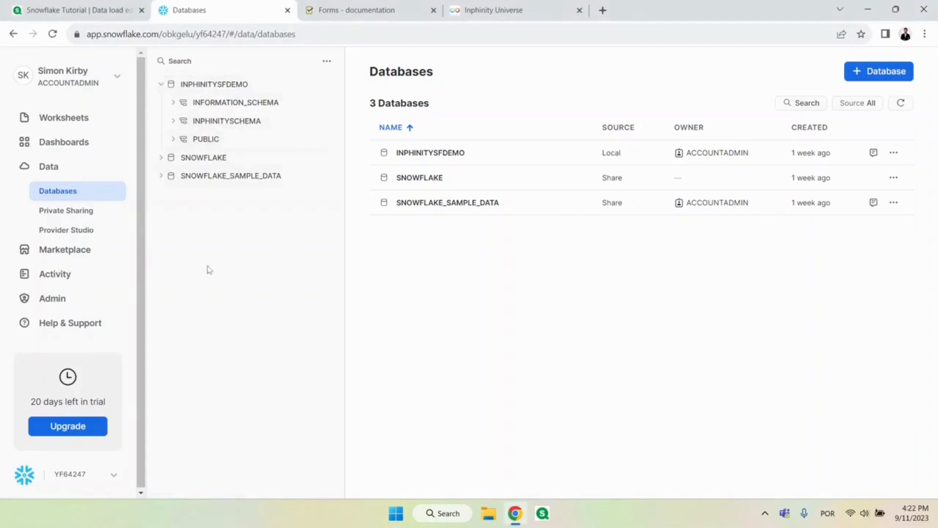
left_click(73, 303)
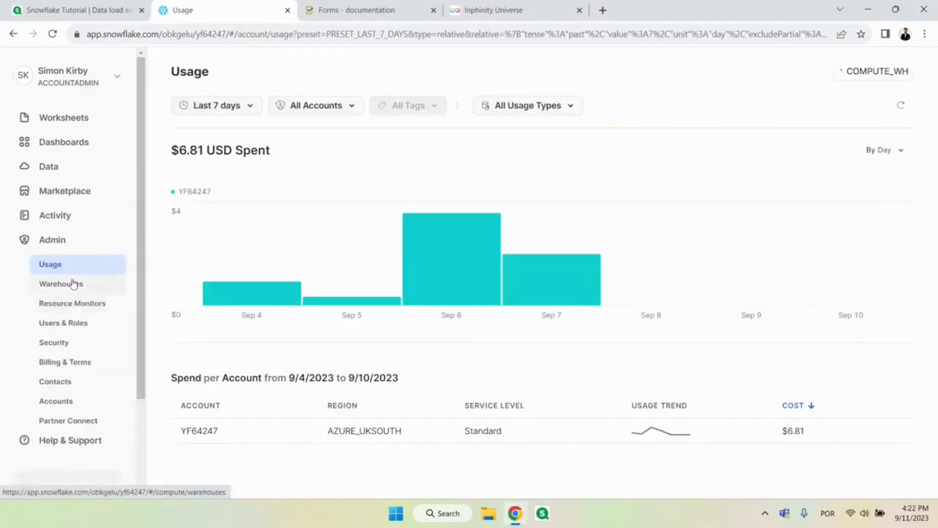
left_click(73, 283)
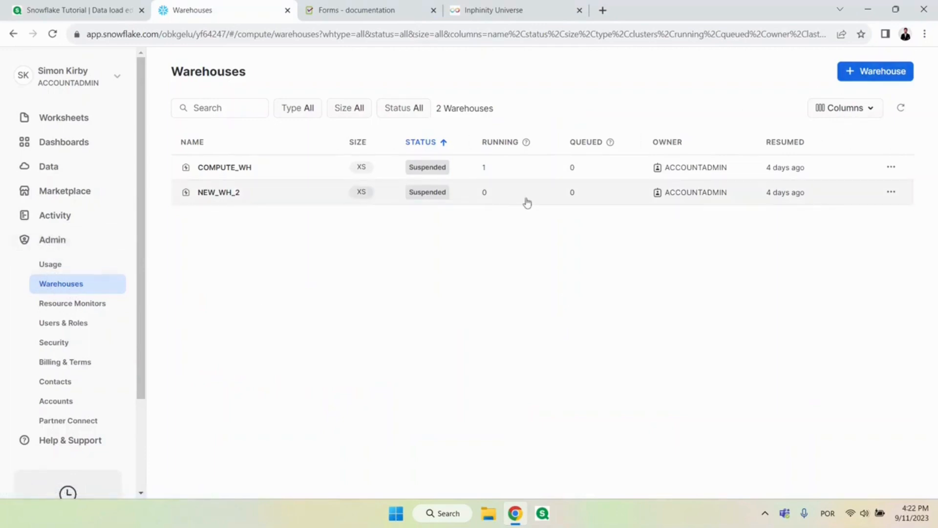
Return to the databases and open the tables of the PUBLIC schema in INPHINITYSFDEMO.
left_click(78, 172)
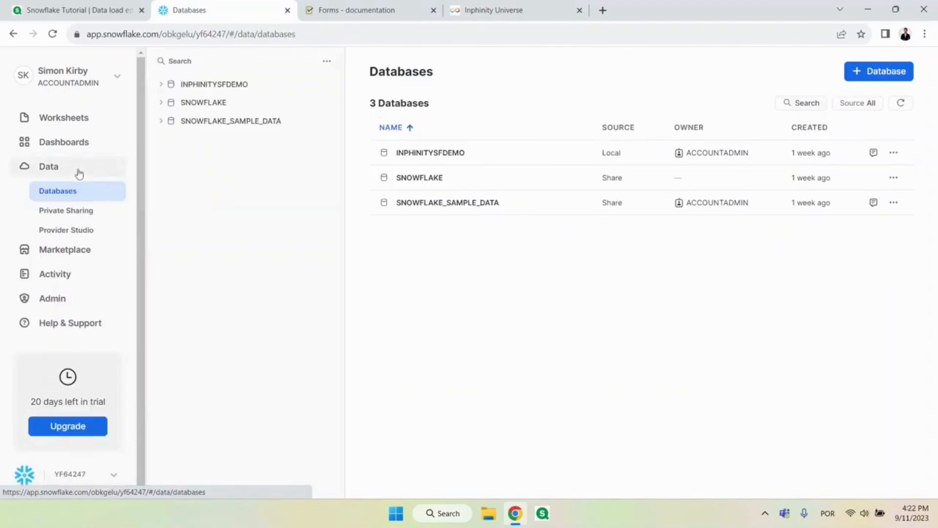
left_click(162, 85)
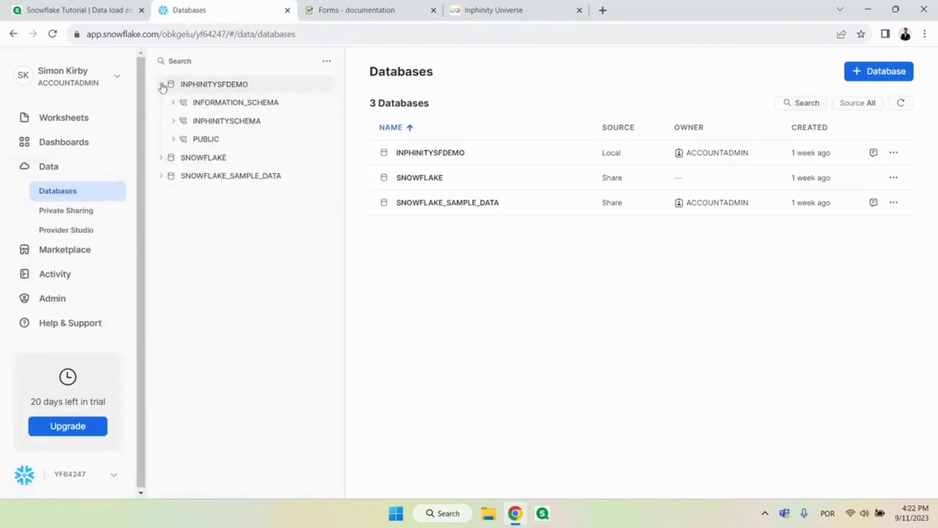
left_click(174, 140)
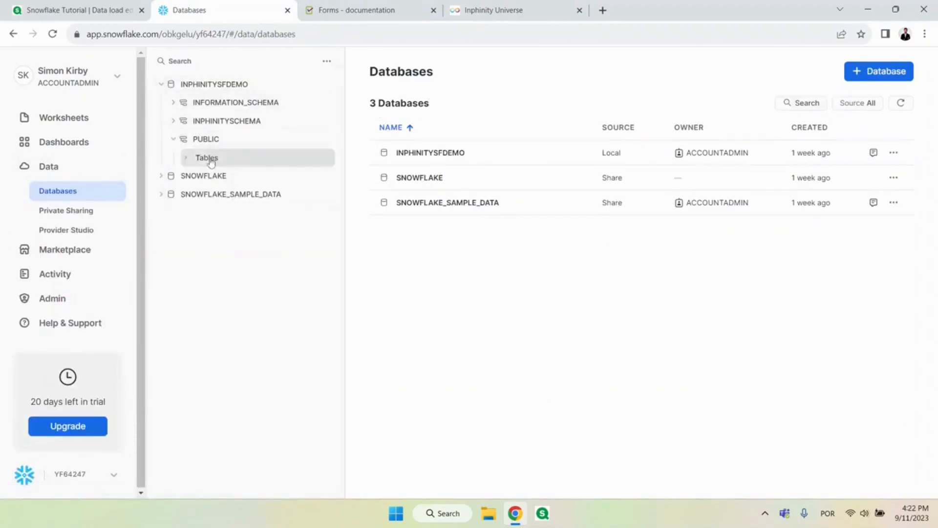
left_click(211, 161)
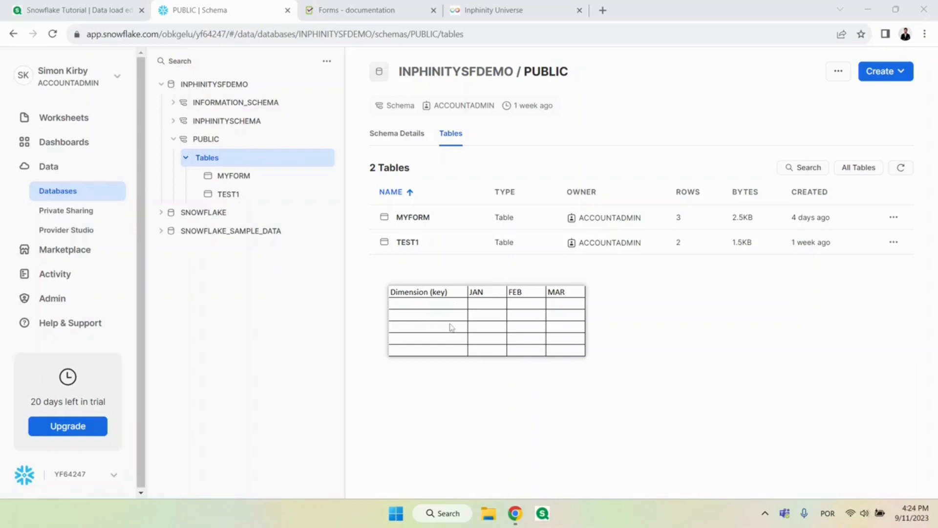
Start a standard table definition in the PUBLIC schema, named FORMTUTORIAL, with a first column KEY of type VARCHAR.
left_click(887, 72)
mouse_move(869, 102)
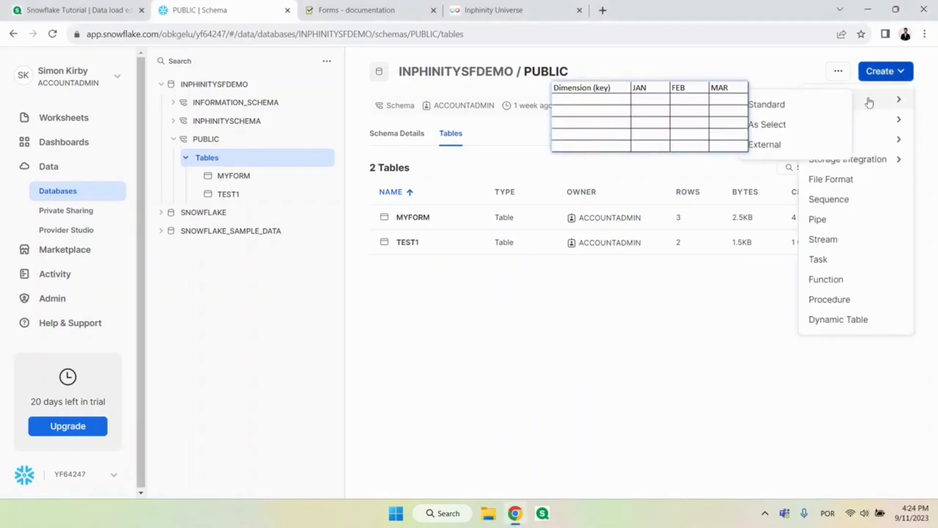
left_click(825, 105)
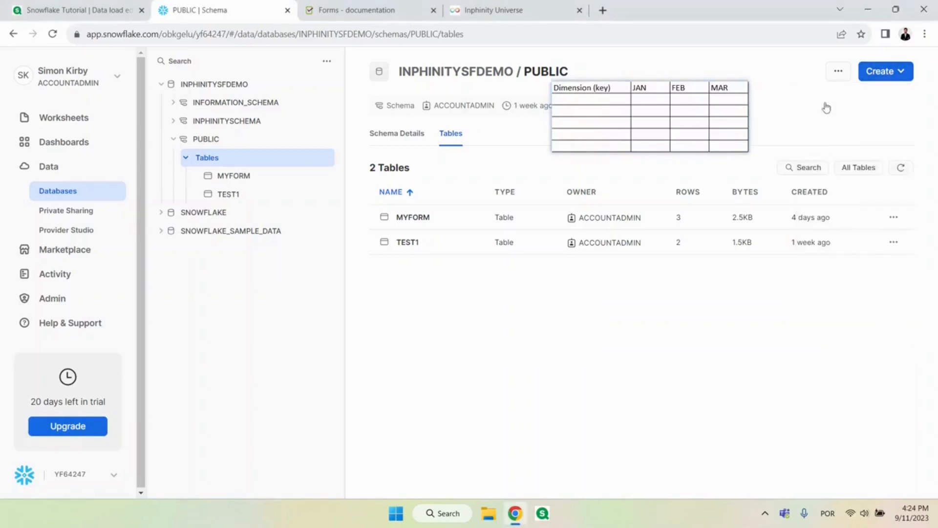
type("FORMTUTORIAL (")
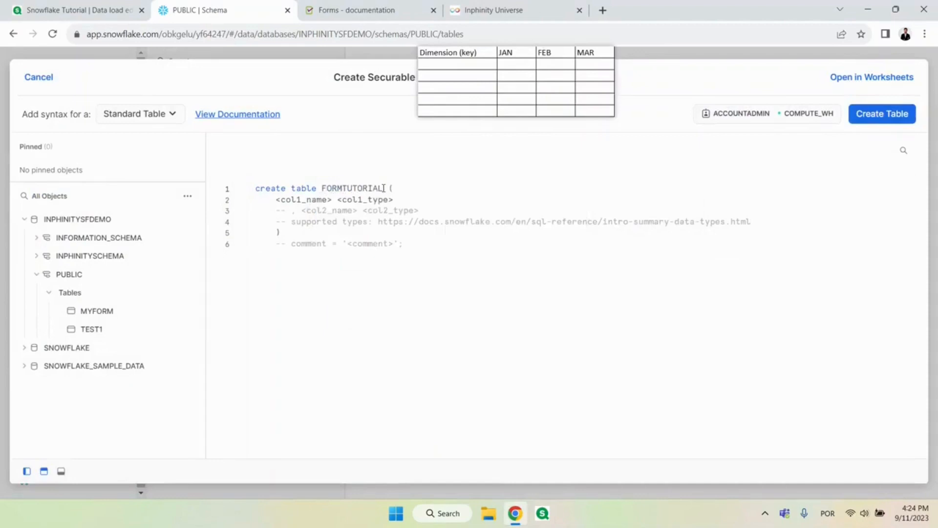
key("Tab")
type("KEY")
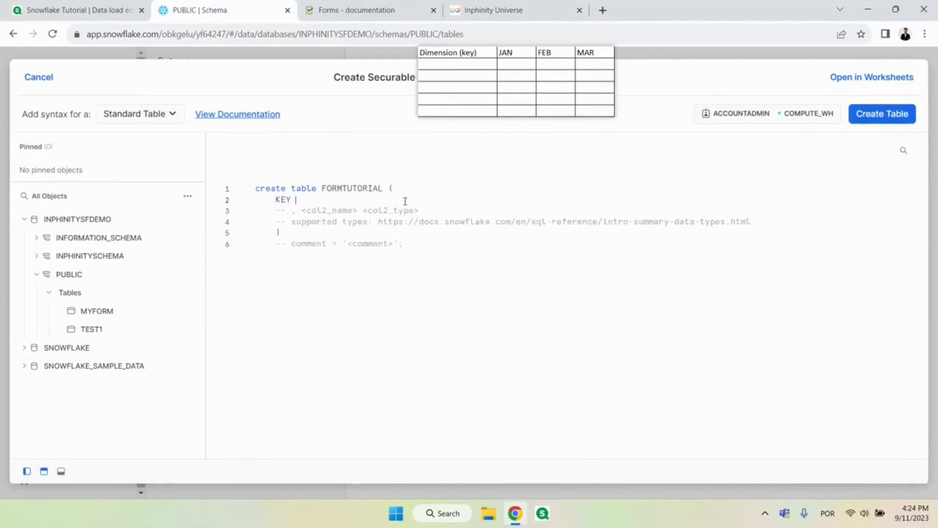
type(" VARCHAR,")
key("Return")
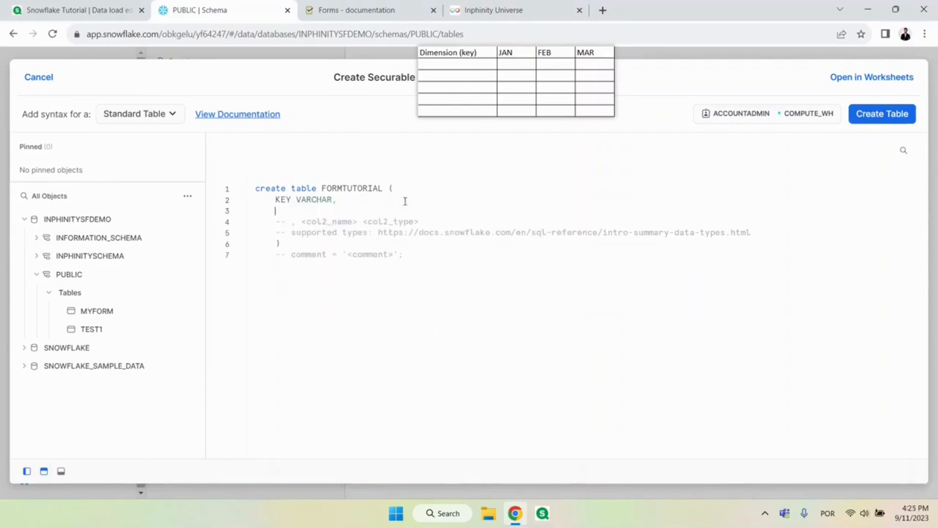
Add the INTEGER columns JAN, FEB and MAR to the FORMTUTORIAL definition and create the table.
type("JAN")
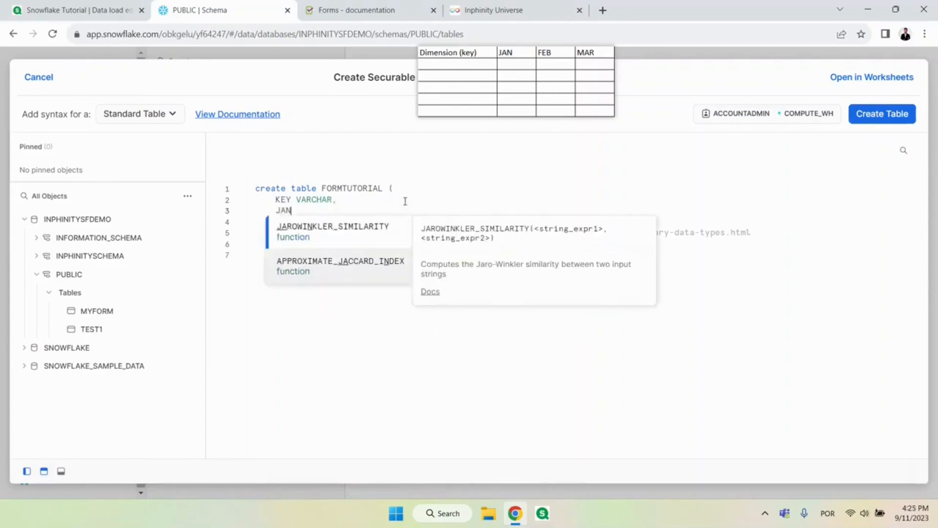
type(" INTEGER,")
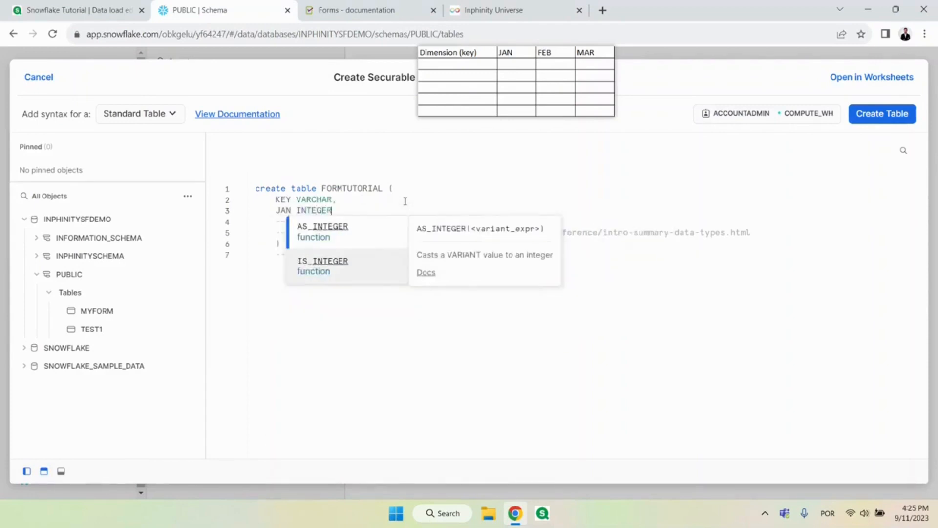
key("Return")
type("FEB INTEGER,")
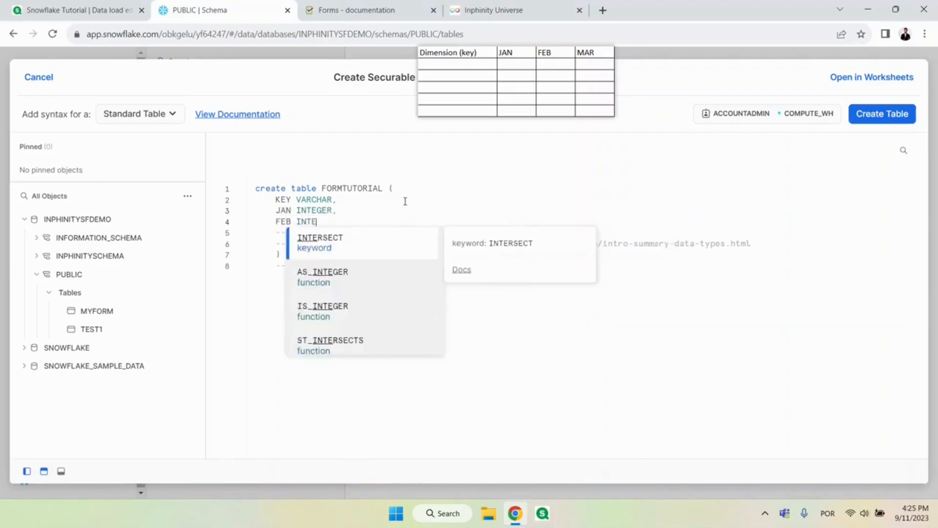
key("Return")
type("MAR INTEGER")
left_click(471, 220)
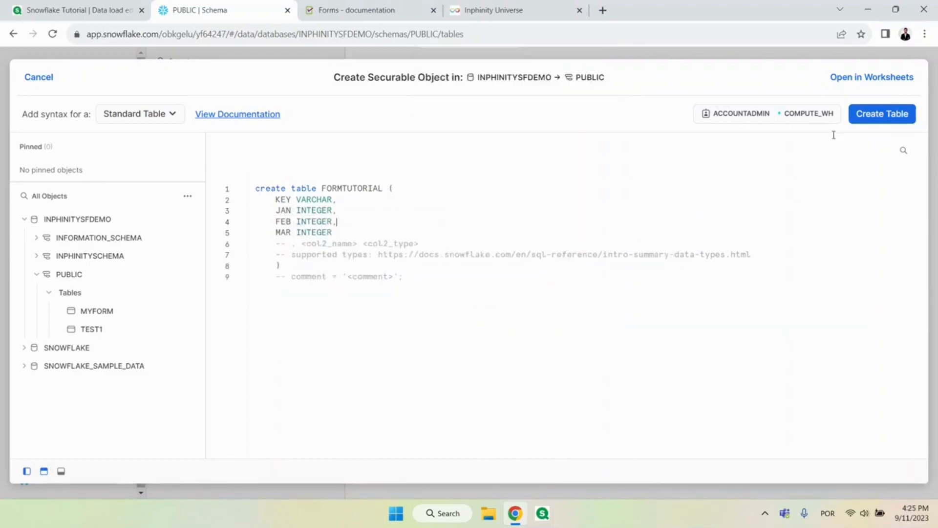
left_click(869, 120)
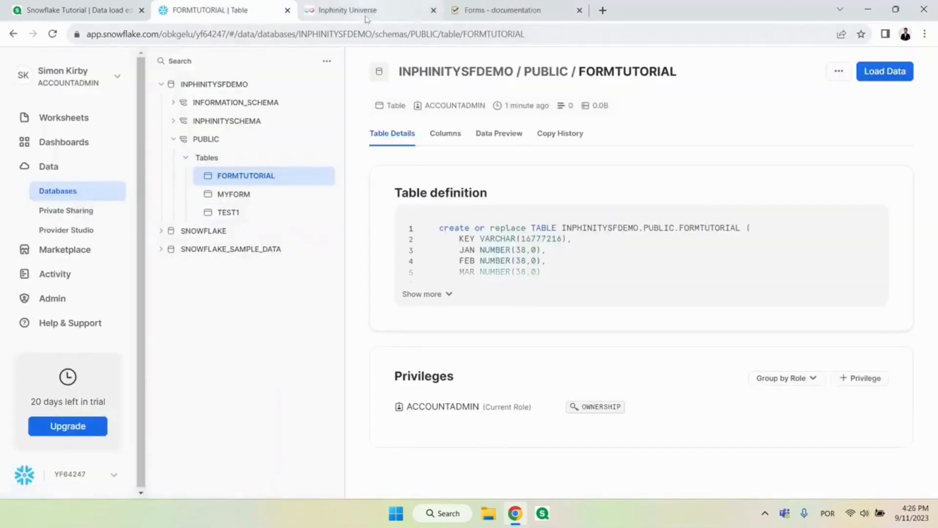
Switch to Inphinity Universe and create a form instance of type General SQL with the note "Tutorial Snowflake".
left_click(367, 18)
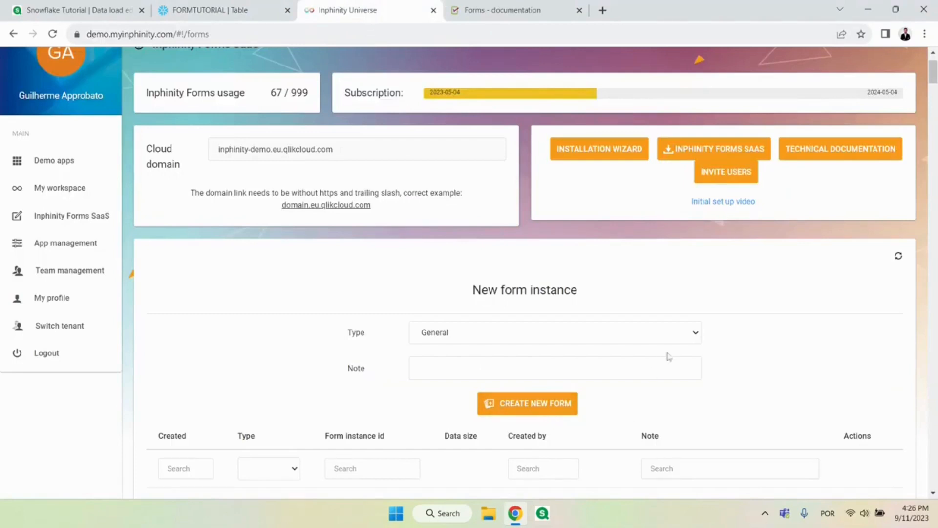
left_click(687, 335)
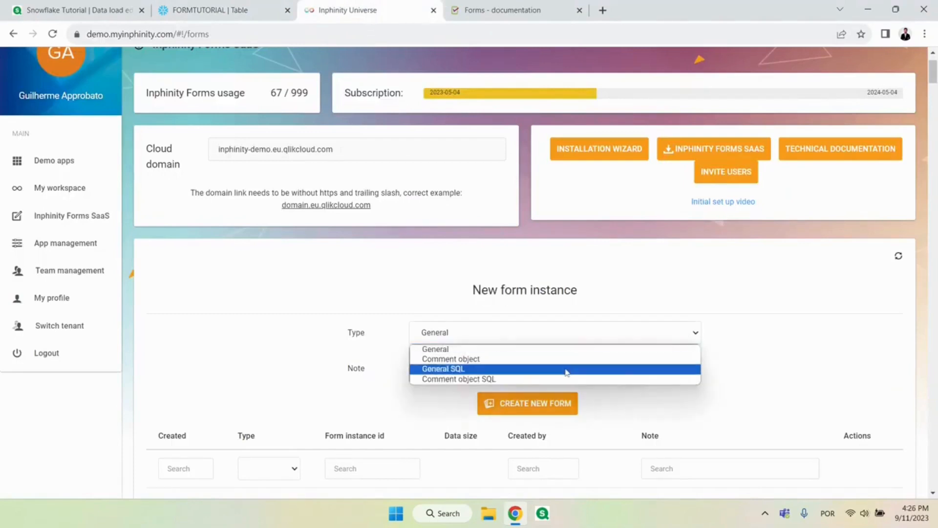
left_click(565, 369)
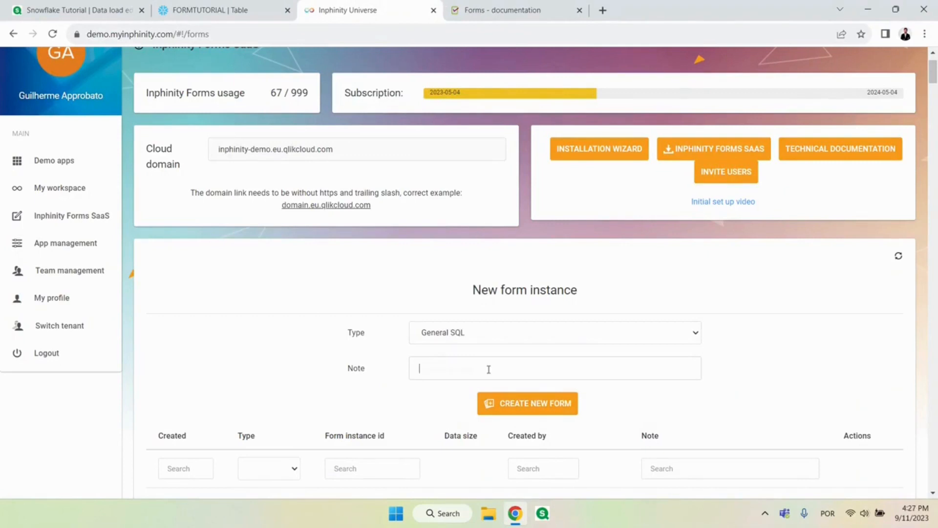
type("Tutorial Snowflake")
left_click(547, 403)
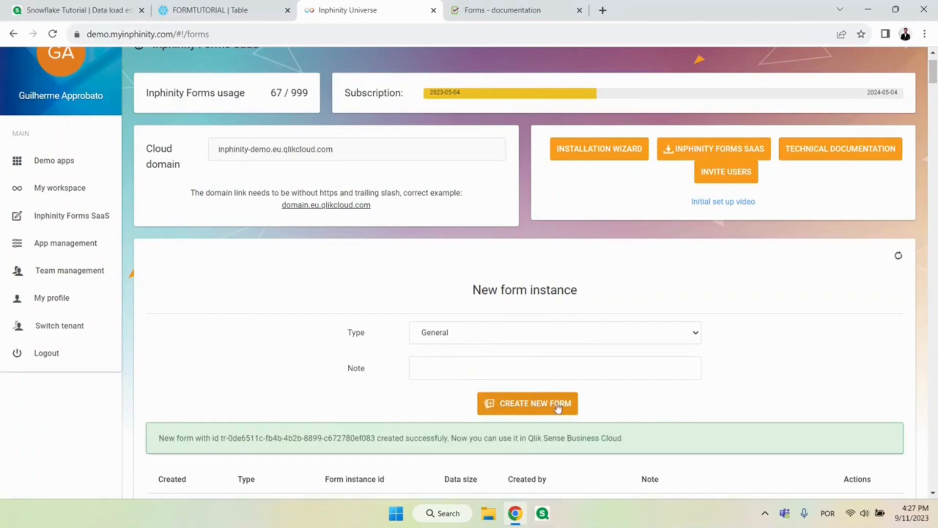
Open the settings of the Tutorial Snowflake form and set its database connection type to Snowflake.
scroll(777, 393, "down", 3)
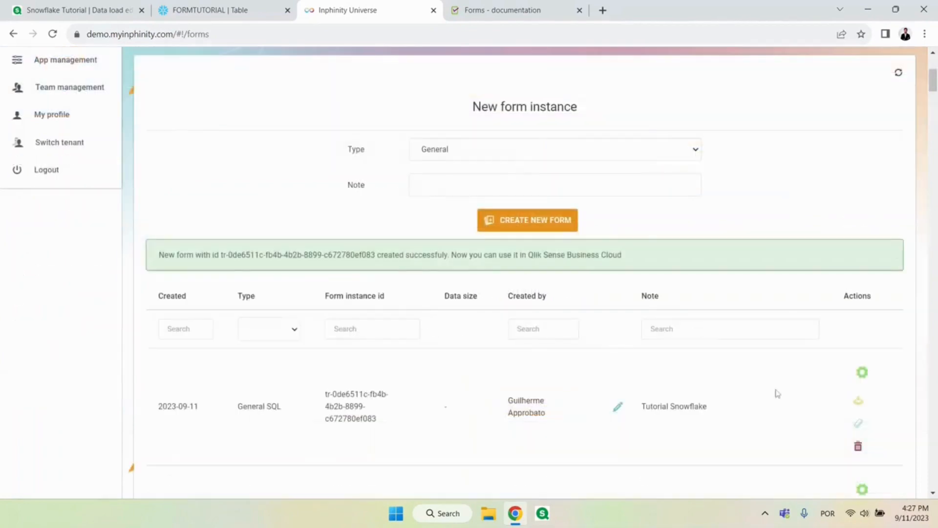
left_click(860, 375)
scroll(589, 335, "down", 4)
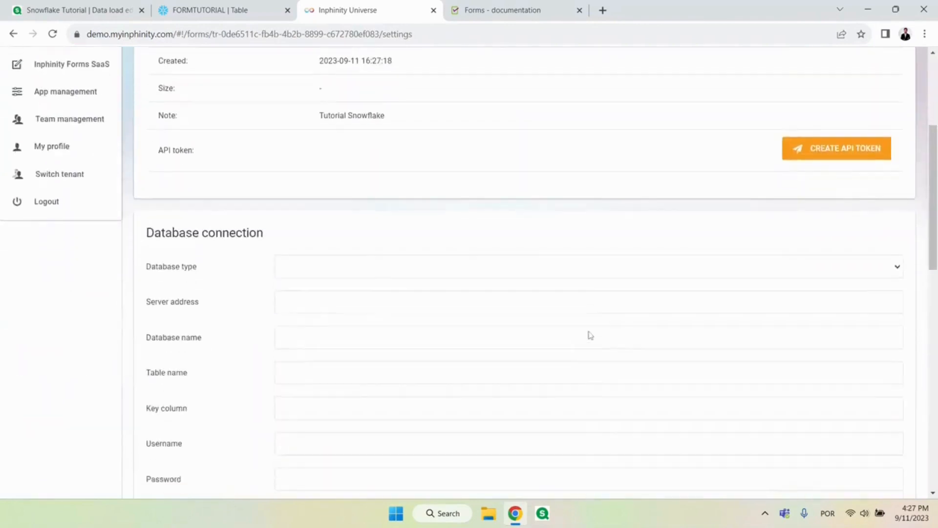
scroll(589, 335, "down", 1)
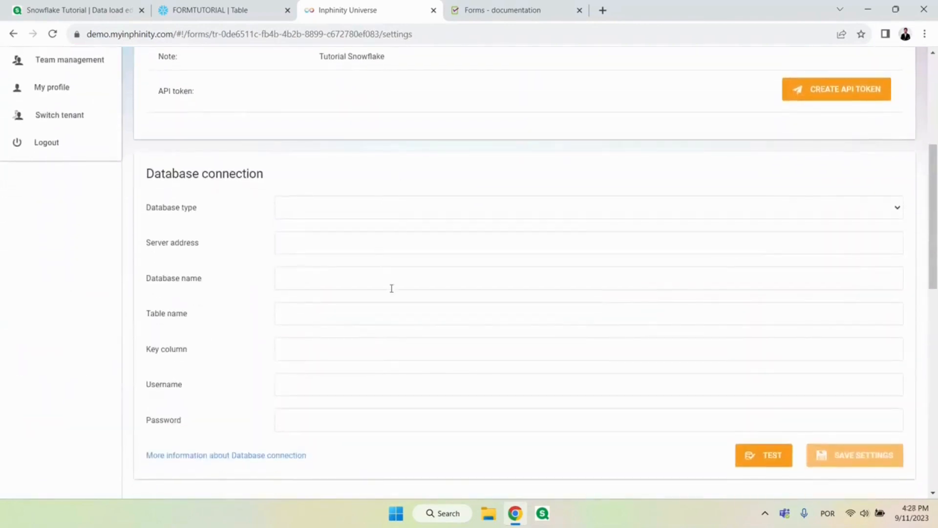
left_click(428, 208)
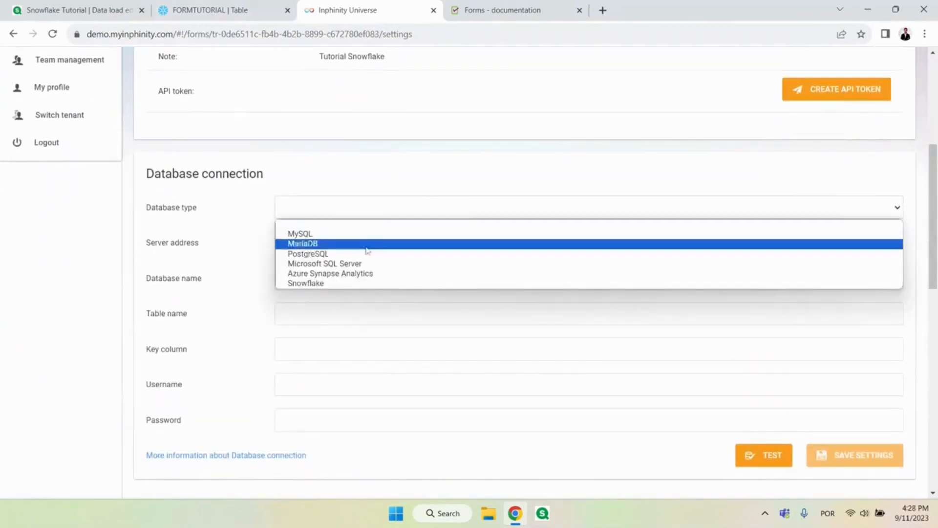
left_click(344, 283)
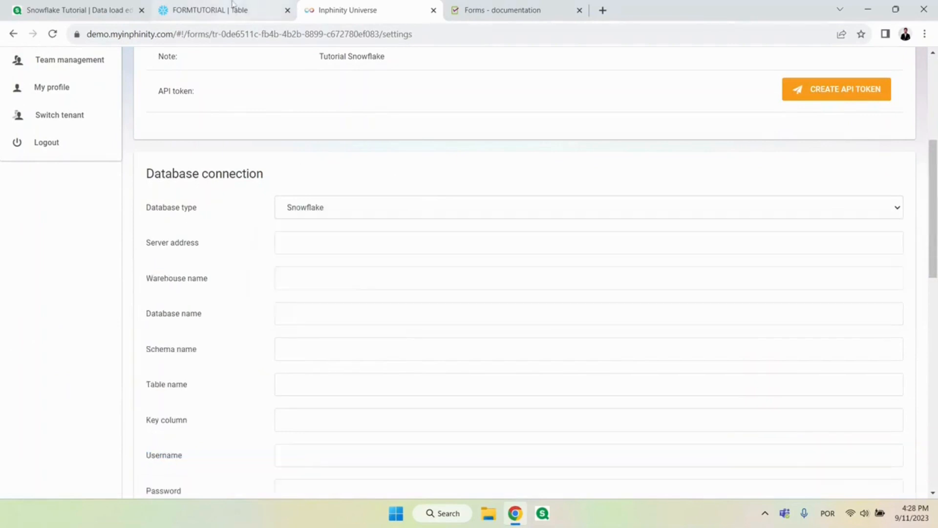
left_click(210, 10)
left_click(111, 485)
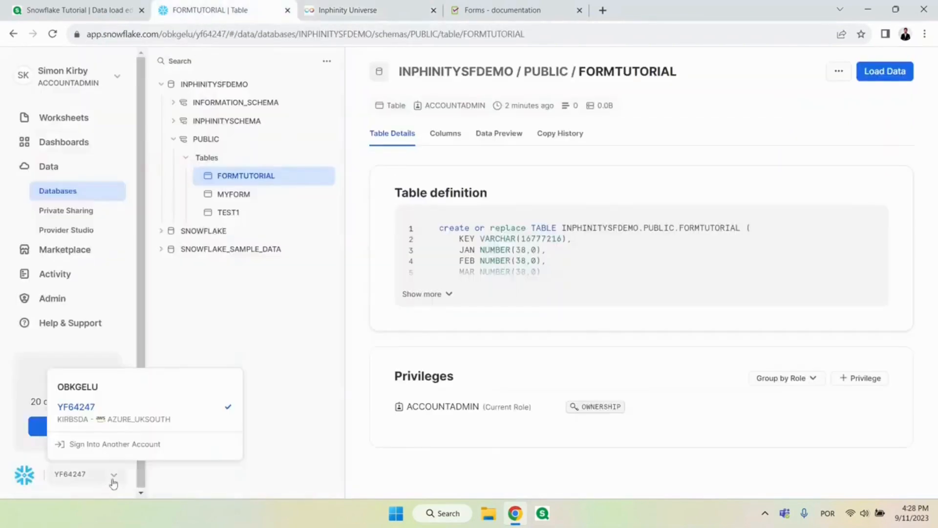
mouse_move(176, 413)
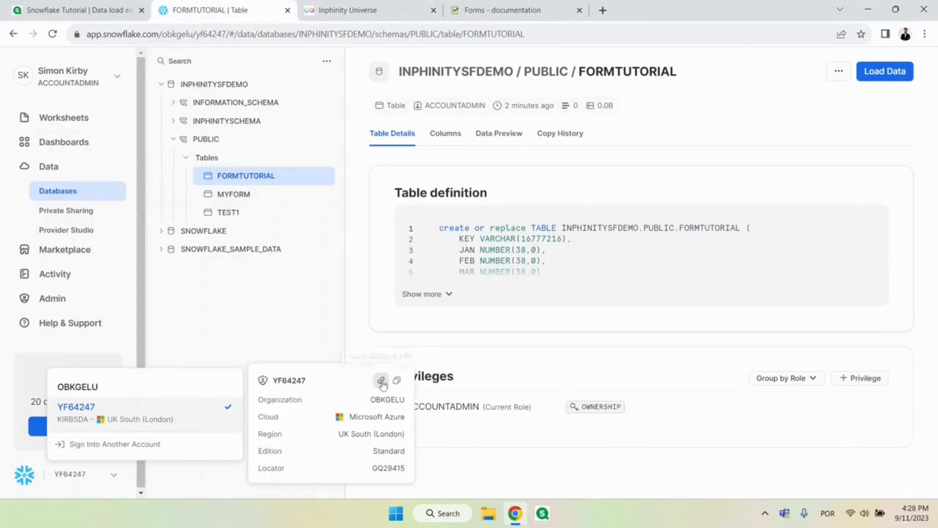
left_click(381, 384)
left_click(331, 244)
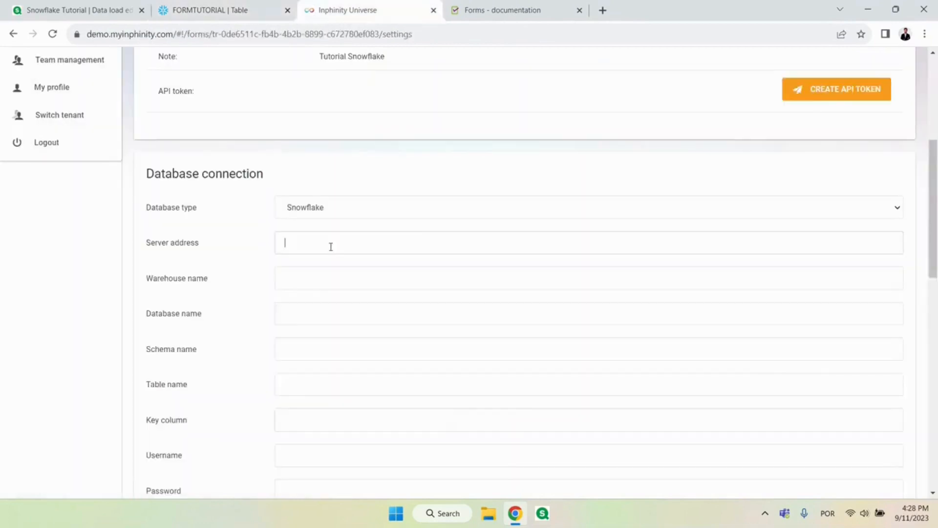
type("https://gq29415.uk-south.azure.snowflakecomputing.com")
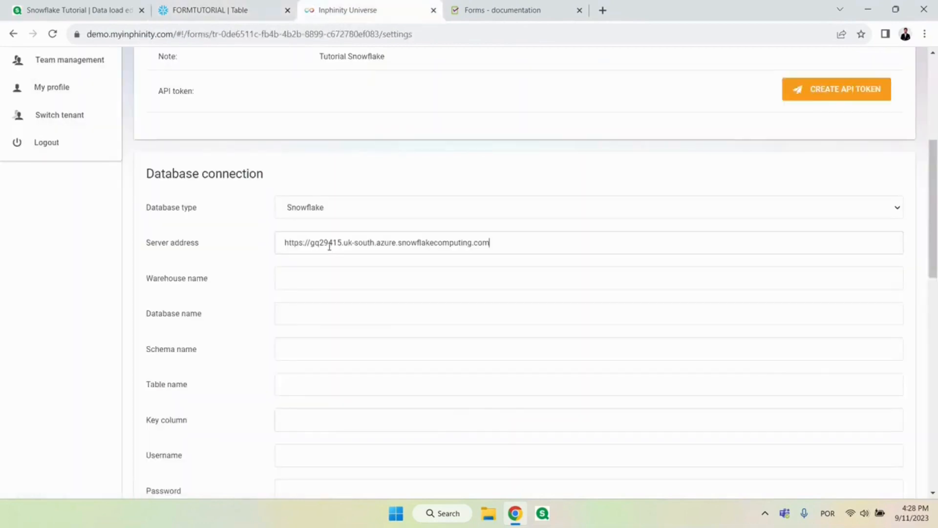
left_click_drag(310, 243, 284, 243)
key("BackSpace")
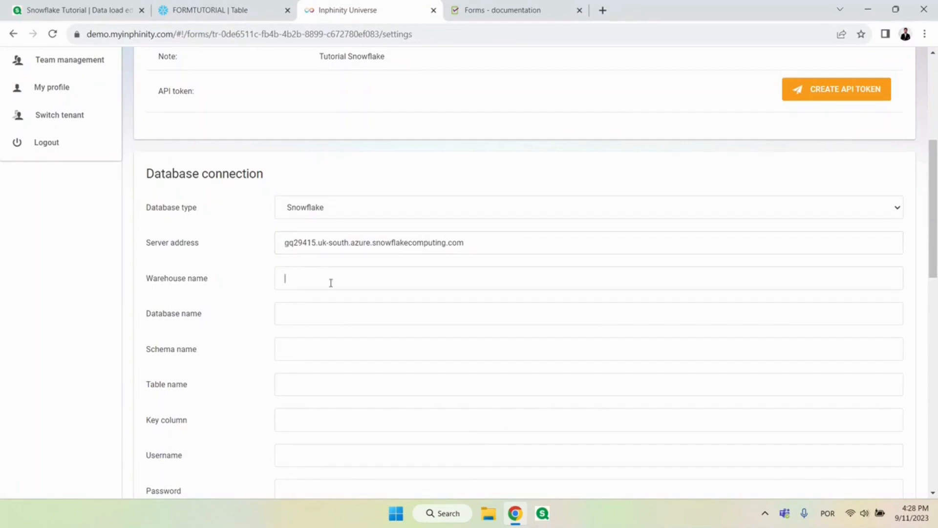
Look up the warehouses in Snowflake and enter NEW_WH_2 as the form connection's warehouse name.
left_click(207, 14)
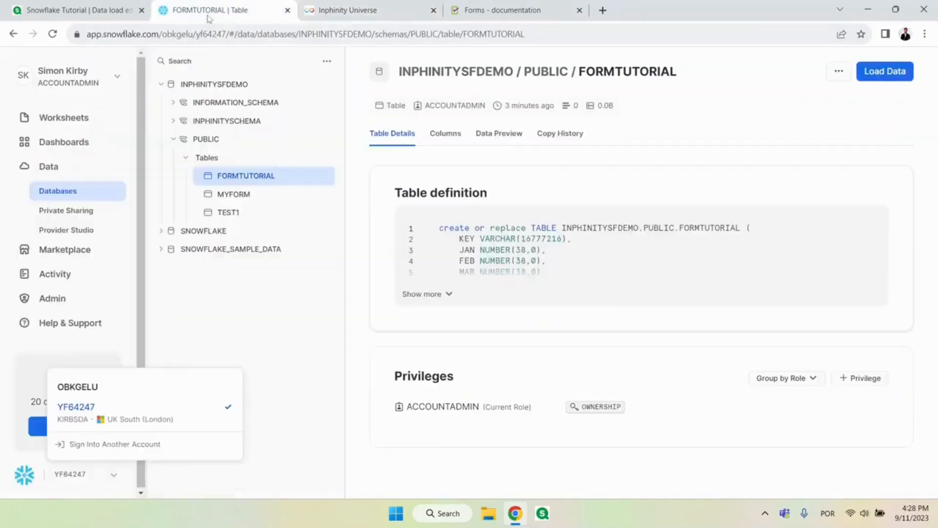
left_click(59, 300)
left_click(74, 288)
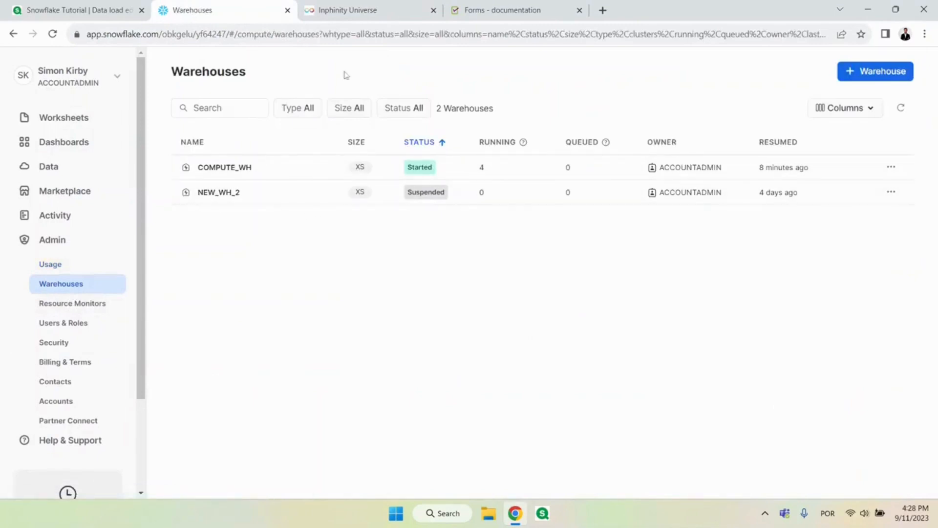
left_click(367, 10)
type("NEW_WH_2")
Look up the database in Snowflake and enter INPHINITYSFDEMO as the form connection's database name and PUBLIC as its schema name.
left_click(326, 313)
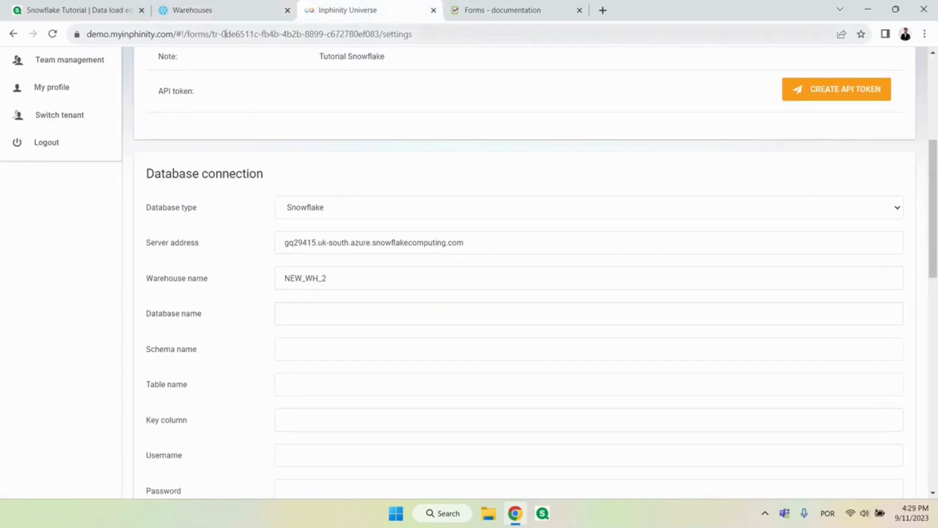
left_click(219, 10)
left_click(73, 168)
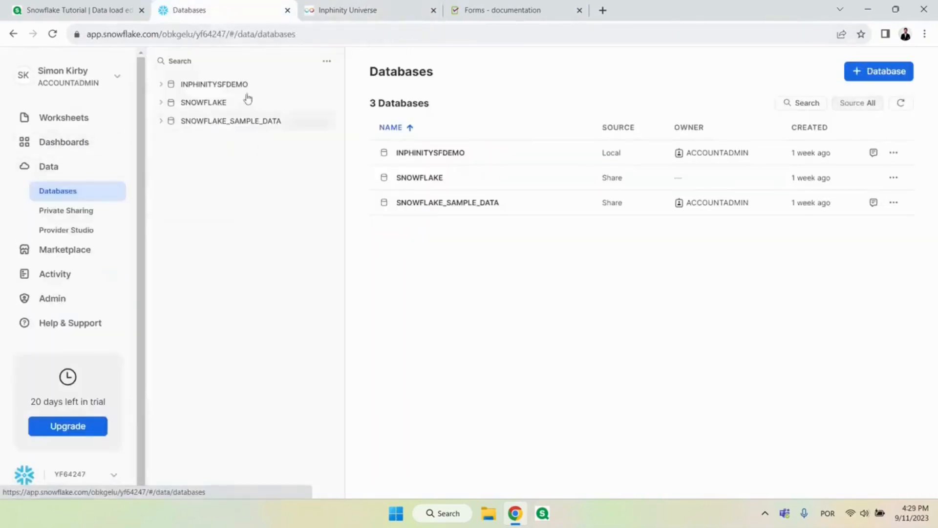
left_click(185, 86)
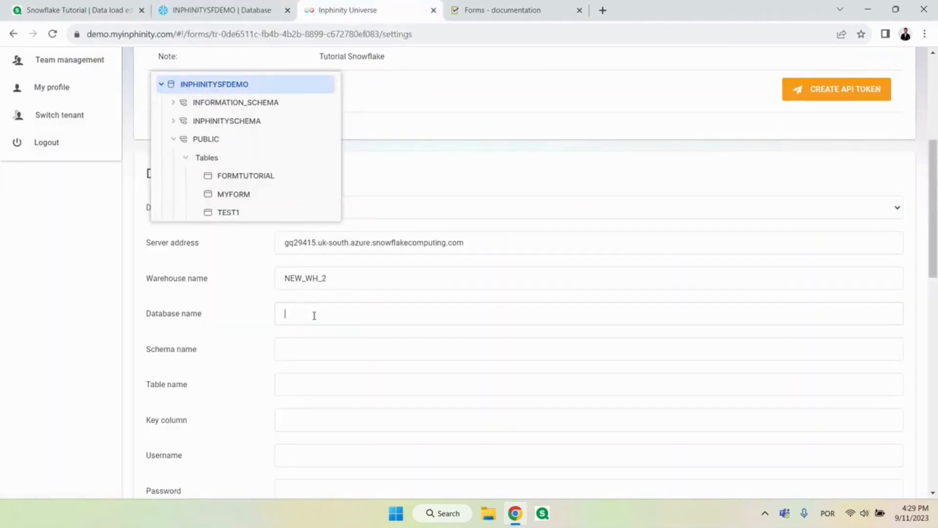
type("INPHINITYSFDEMO")
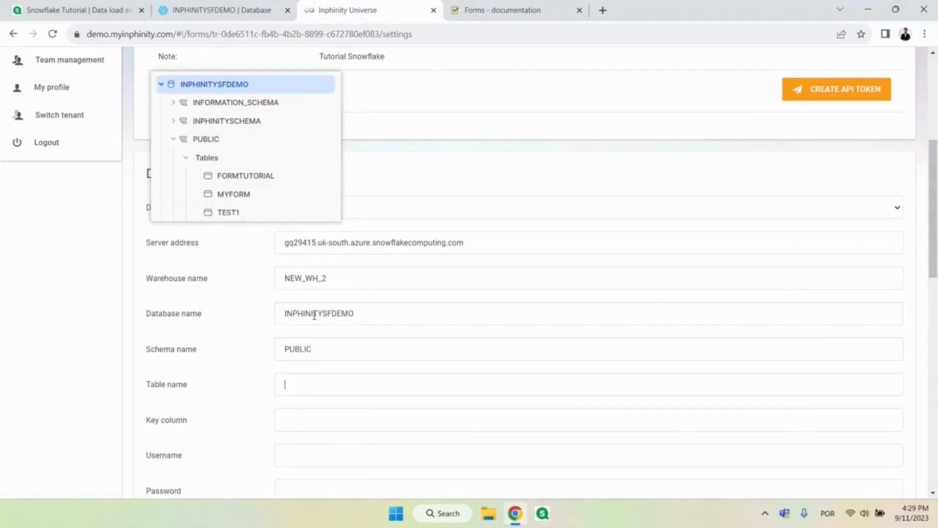
Enter FORMTUTORIAL as the form connection's table name and KEY as its key column.
type("FORMTUTORIAL")
left_click(304, 424)
type("KEY")
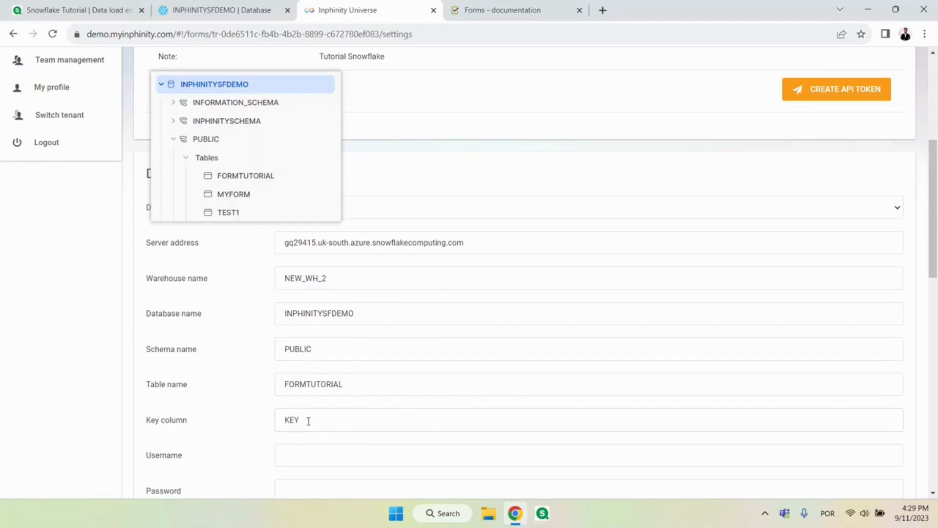
left_click_drag(308, 421, 279, 421)
left_click(326, 422)
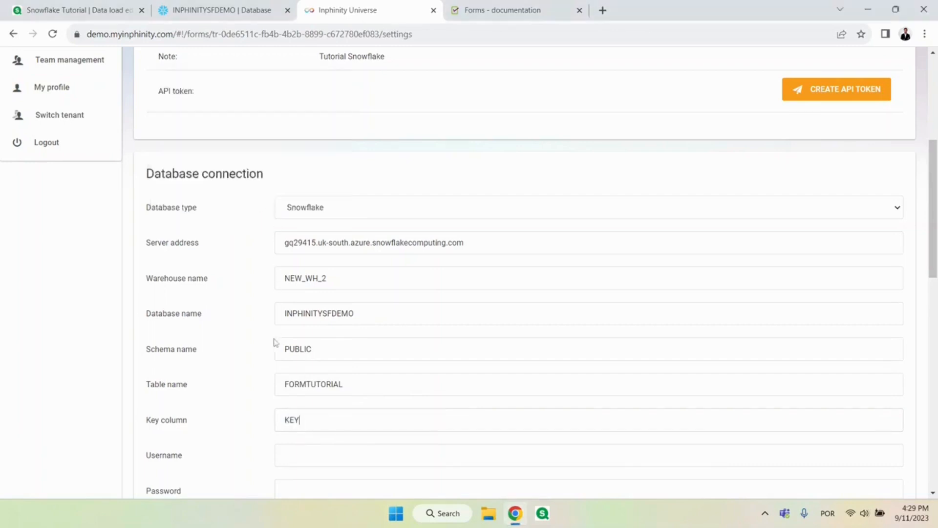
Fill in the Snowflake username and password, and save and test the form's database connection.
scroll(275, 341, "down", 1)
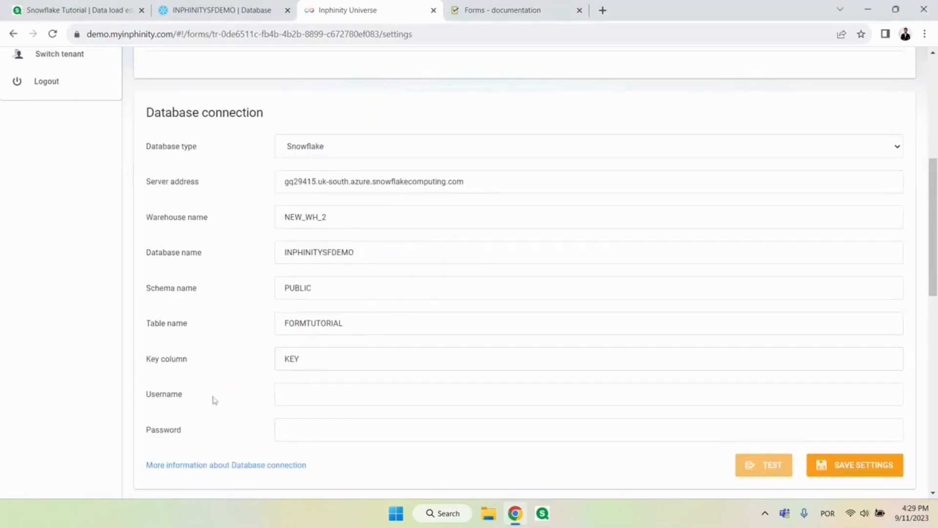
left_click(303, 395)
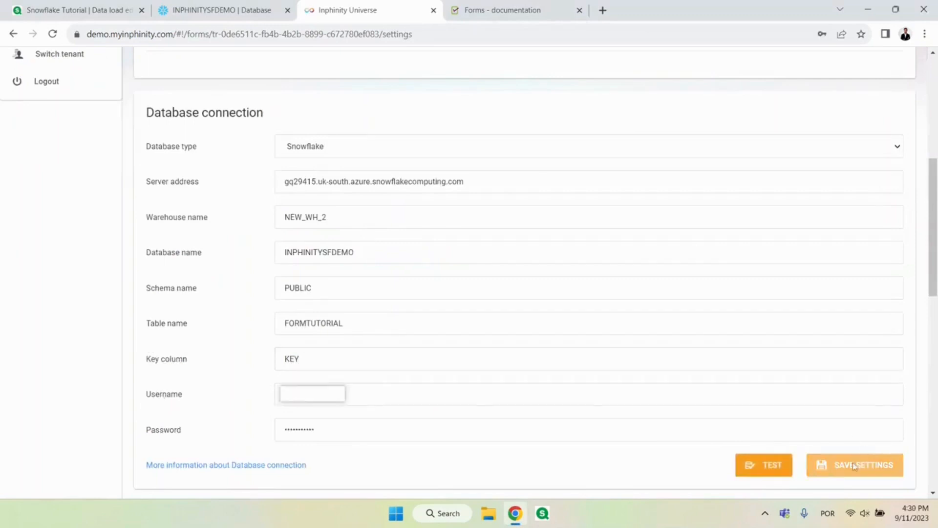
left_click(757, 471)
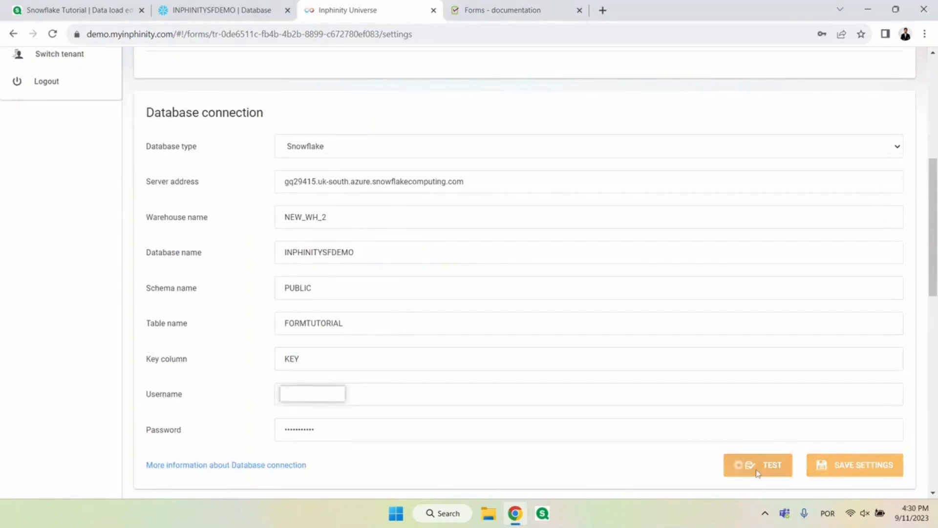
scroll(384, 341, "down", 1)
left_click_drag(345, 408, 158, 408)
left_click(258, 418)
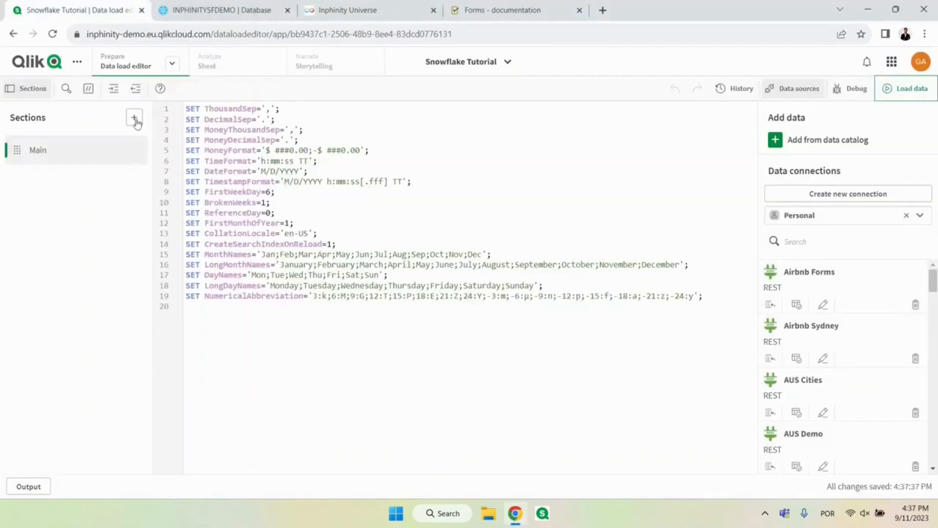
In the Snowflake Tutorial app's load script, add a section with the sample Characters, ASCII and Transactions script and load the data.
left_click(134, 117)
left_click(354, 213)
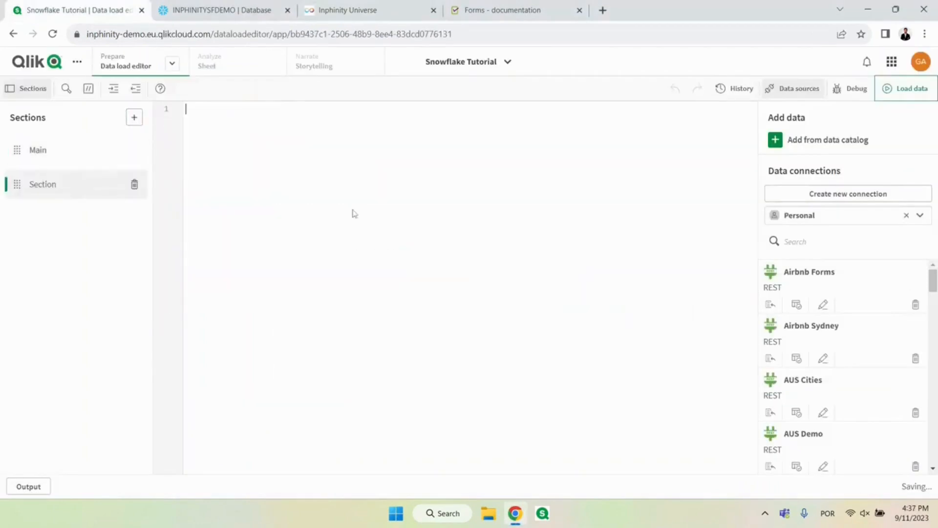
type("Characters: Load Chr(RecNo()+Ord('A')-1) as Alpha, RecNo() as Num autogenerate 26;  ASCII: Load  if(RecNo()>=65 and RecNo()<=90,RecNo()-64) as Num,  Chr(RecNo()) as AsciiAlpha,  RecNo() as AsciiNum autogenerate 255  Where (RecNo()>=32 and RecNo()<=126) or RecNo()>=160 ;  Transactions: Load  TransLineID,  TransID,  mod(TransID,26)+1 as Num,  Pick(Ceil(3*Rand1),'A','B','C') as Dim1,  Pick(Ceil(6*Rand1),'a','b','c','d','e','f') as Dim2,  Pick(Ceil(3*Rand()),'X','Y','Z') as Dim3,  Round(1000*Rand()*Rand()*Rand1) as Expression1,  Round(  10*Rand()*Rand()*Rand1) as Expression2,  Round(Rand()*Rand1,0.00001) as Expression3; Load  Rand() as Rand1,  IterNo() as TransLineID,  RecNo() as TransID Autogenerate 1000  While Rand()<=0.5 or IterNo()=1;   Comment Field Dim1 With \"This is a field comment\";")
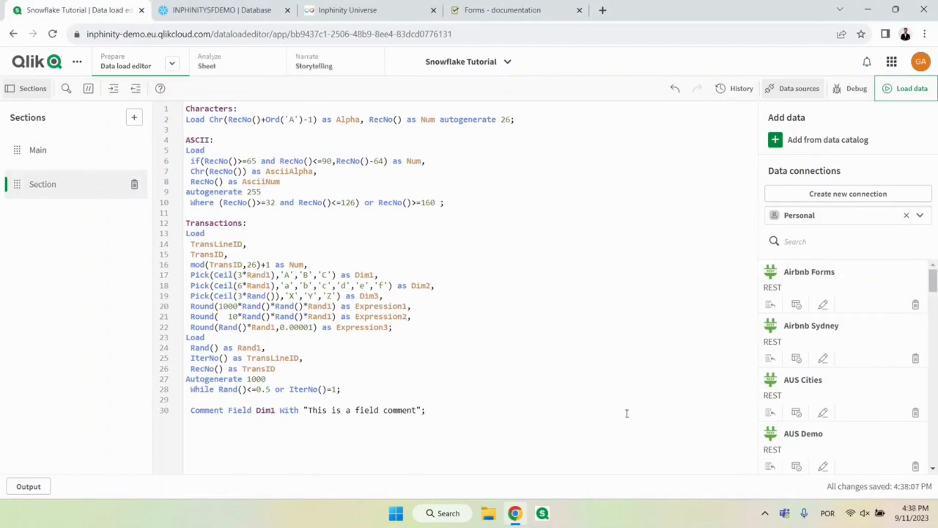
left_click(903, 91)
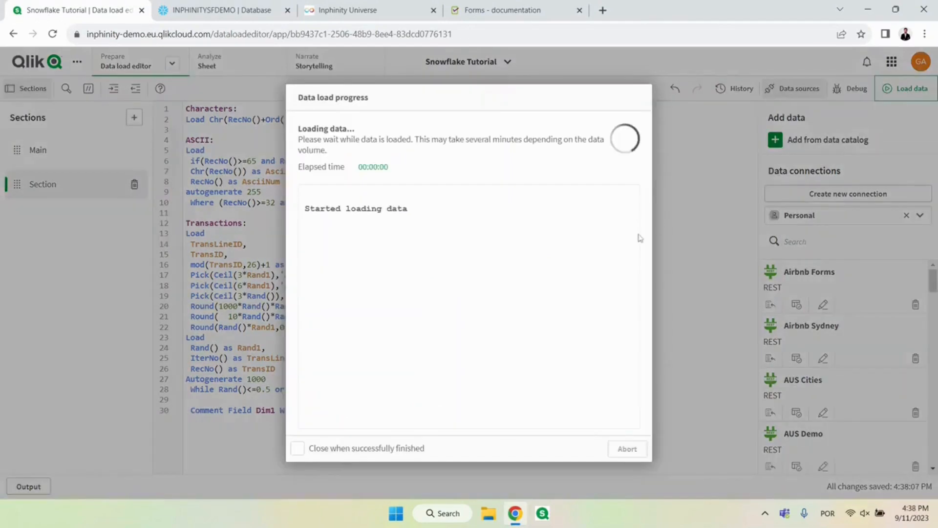
left_click(628, 449)
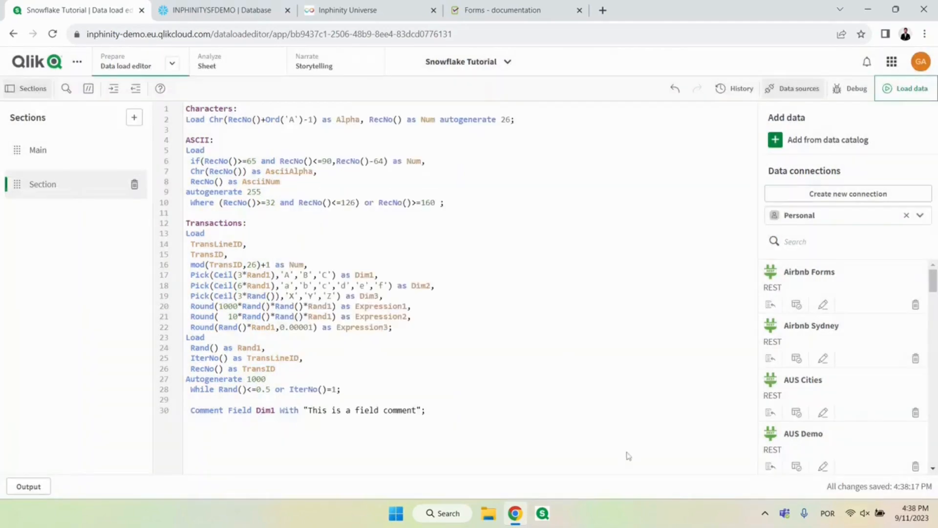
Open the new sheet with advanced options enabled and place a Forms General object from the Inphinity bundle on it.
left_click(222, 62)
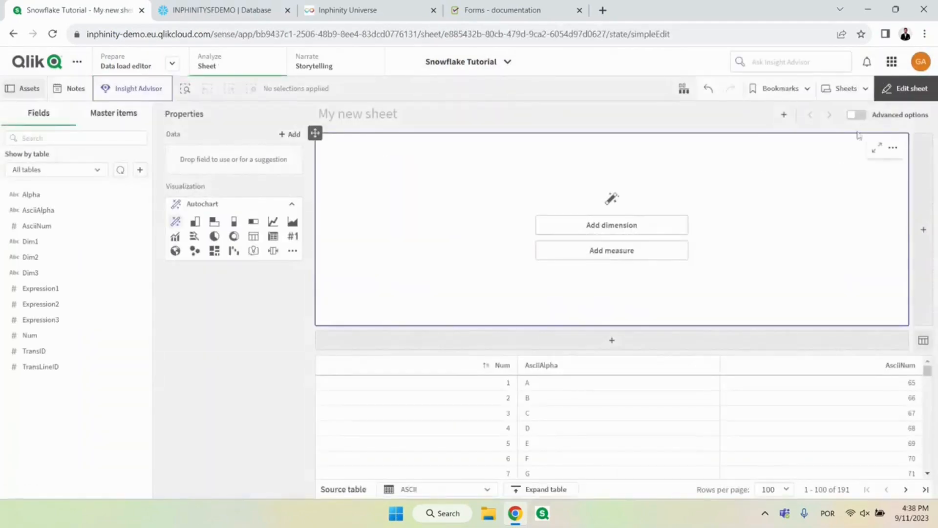
left_click(856, 116)
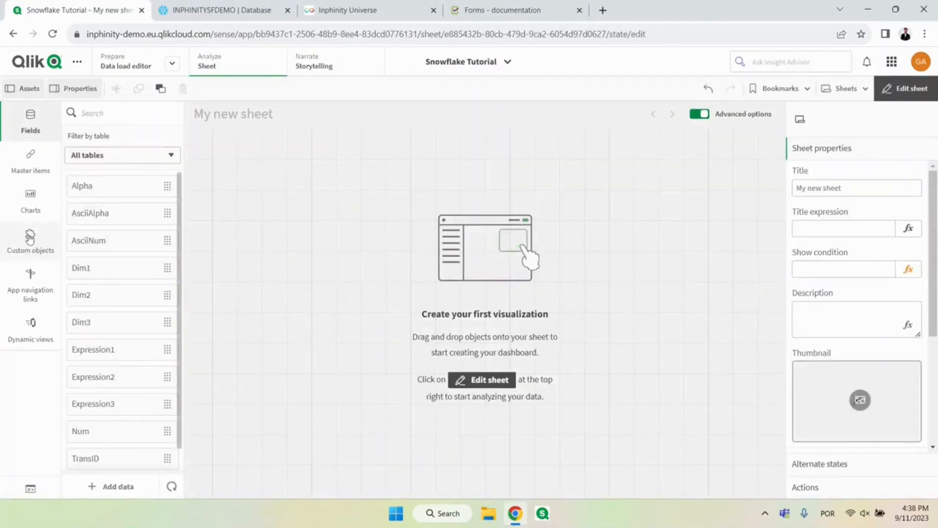
left_click(39, 240)
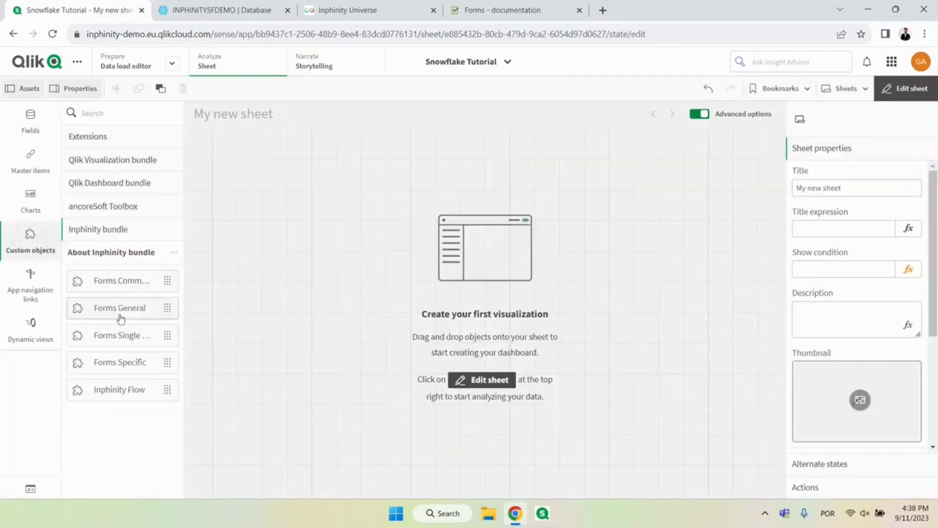
left_click_drag(120, 314, 272, 238)
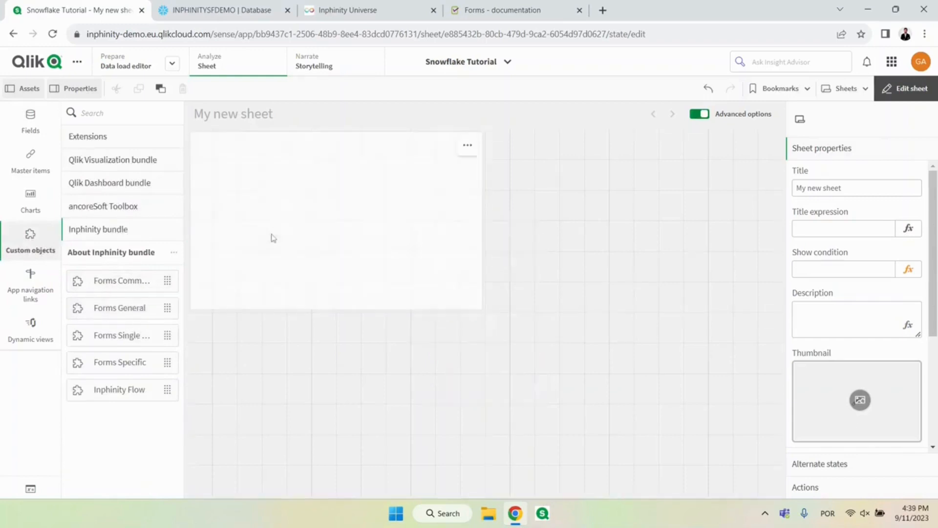
Copy the Tutorial Snowflake form's ID from Inphinity Universe into the Forms General object's form instance id and test the connection.
left_click(355, 15)
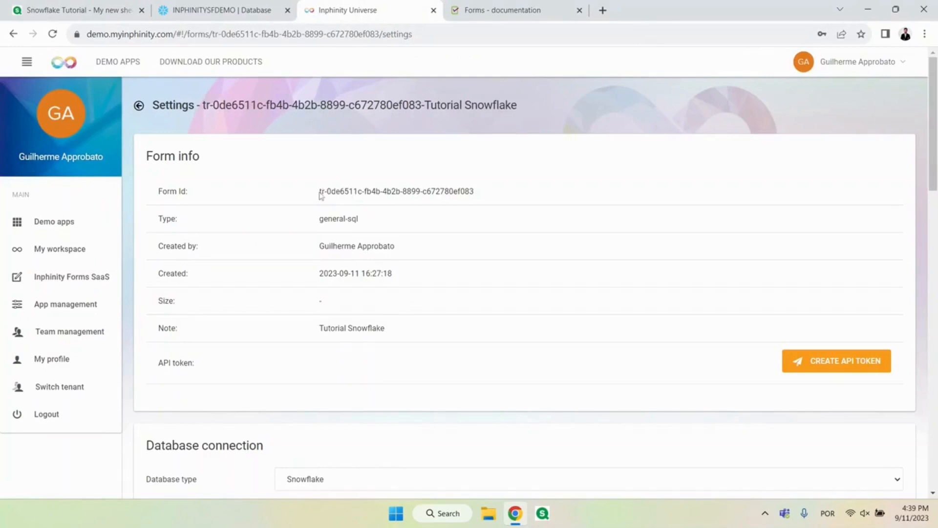
left_click_drag(320, 194, 479, 197)
right_click(462, 195)
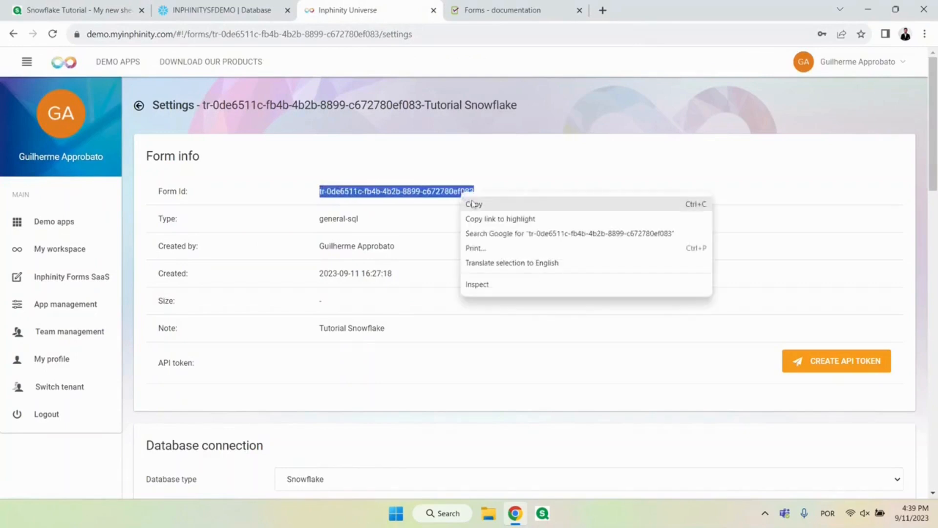
left_click(473, 202)
left_click(102, 13)
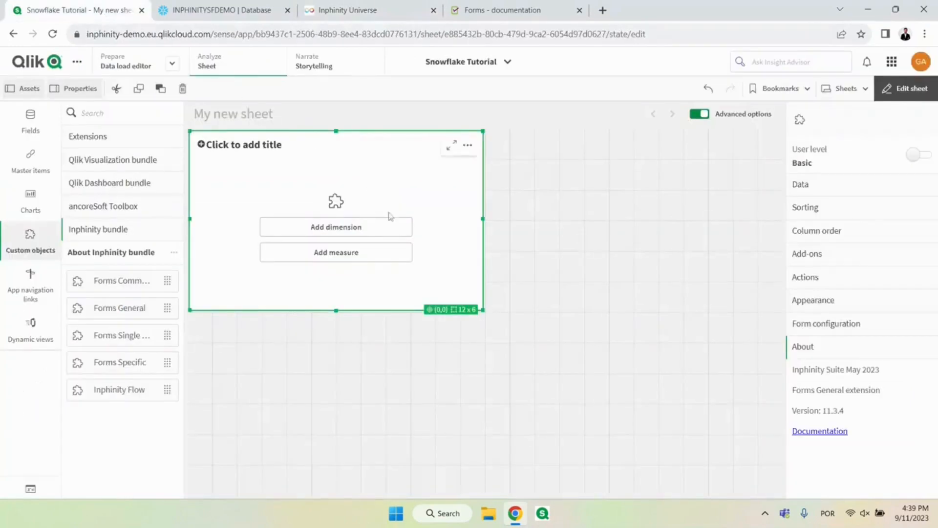
left_click(864, 328)
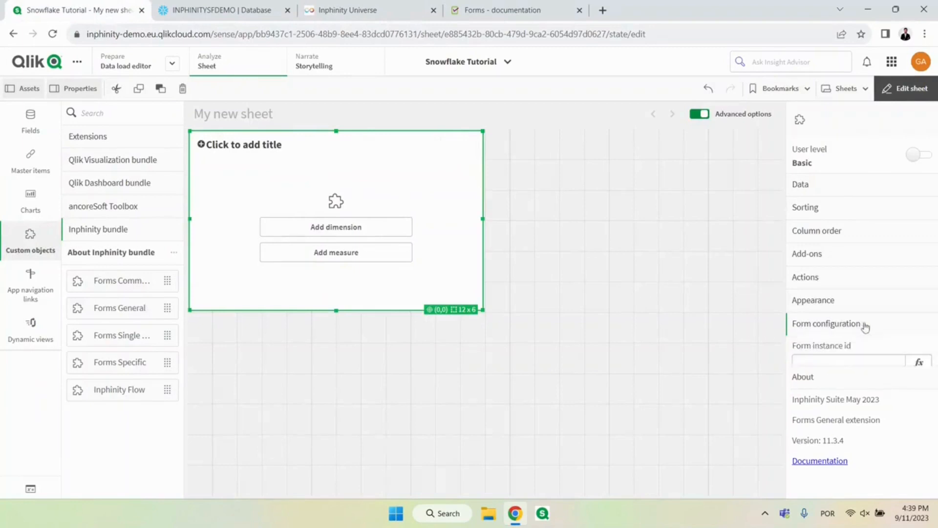
left_click(849, 362)
key("ctrl+v")
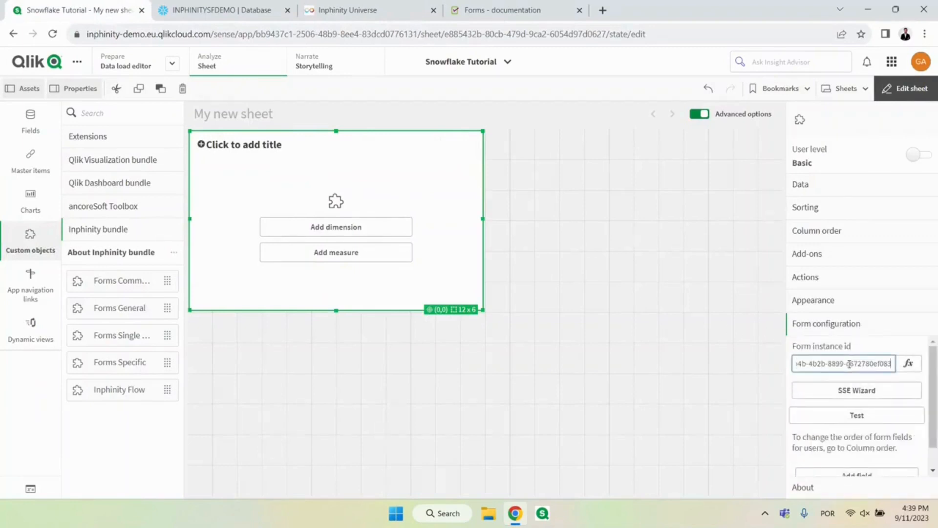
key("Tab")
left_click(870, 419)
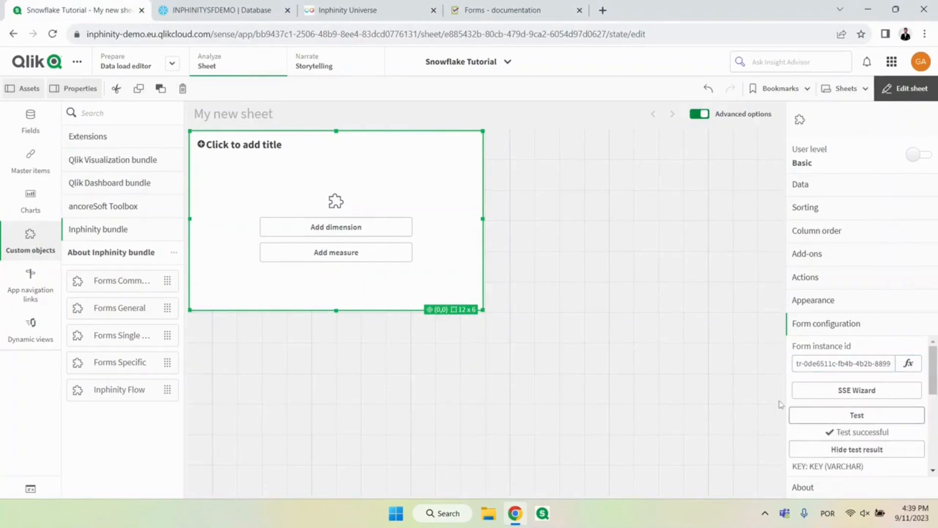
Add Dim1 as the dimension of the Forms General object.
left_click(399, 228)
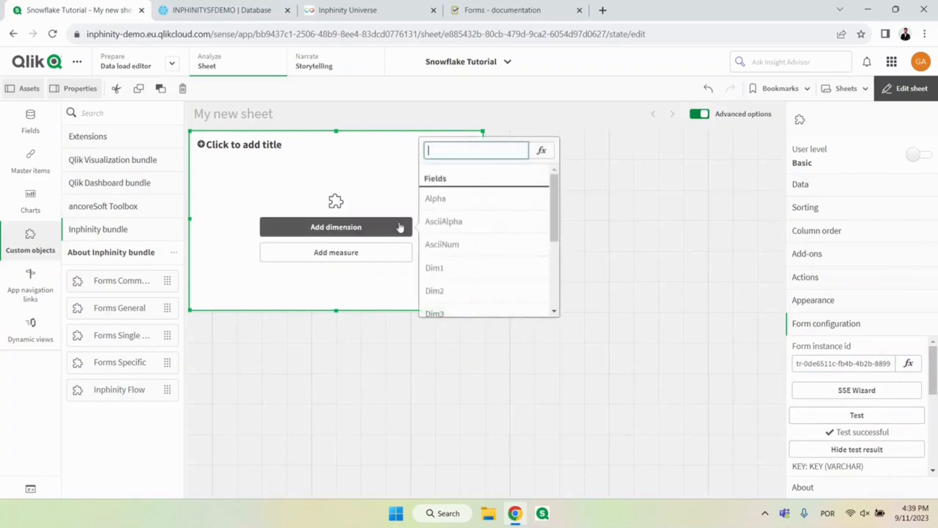
left_click(435, 267)
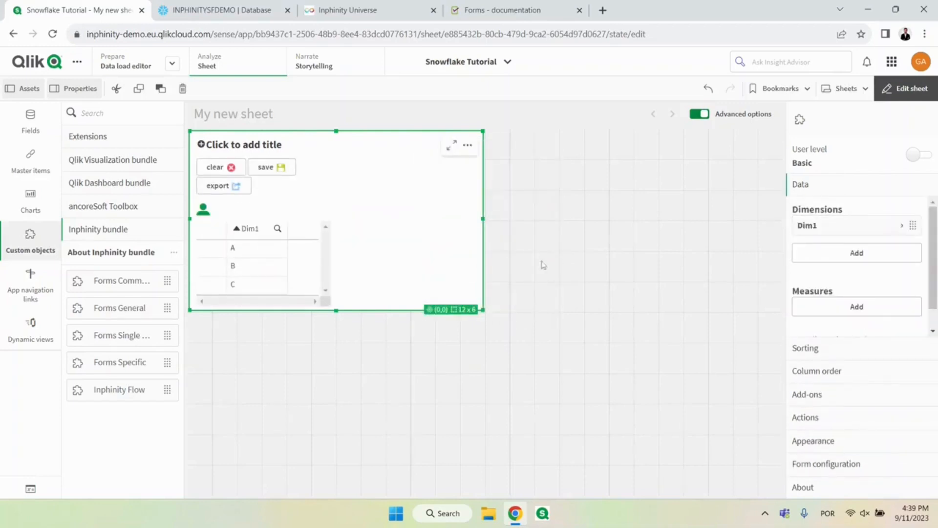
Review the connection test result in the form configuration, comparing the key, system and extra columns with the database table.
left_click(871, 469)
scroll(852, 436, "down", 4)
scroll(844, 425, "up", 3)
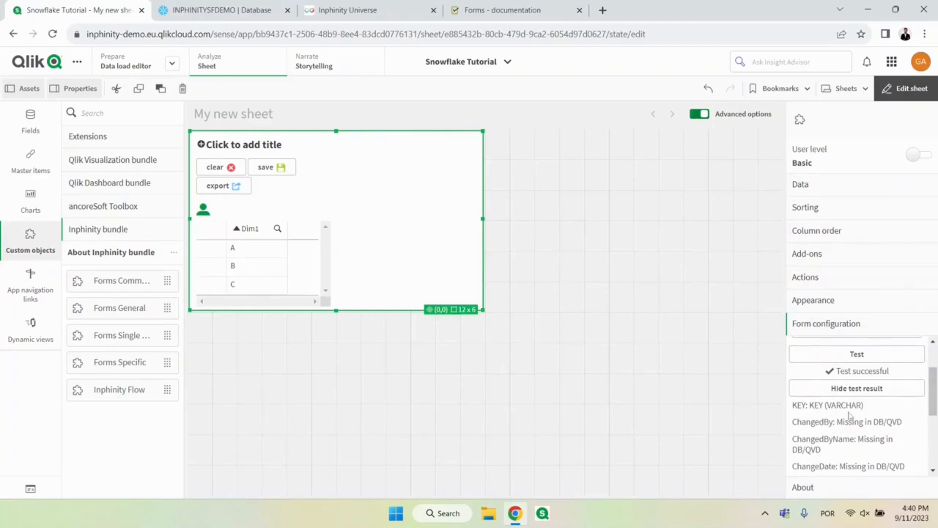
scroll(849, 415, "down", 3)
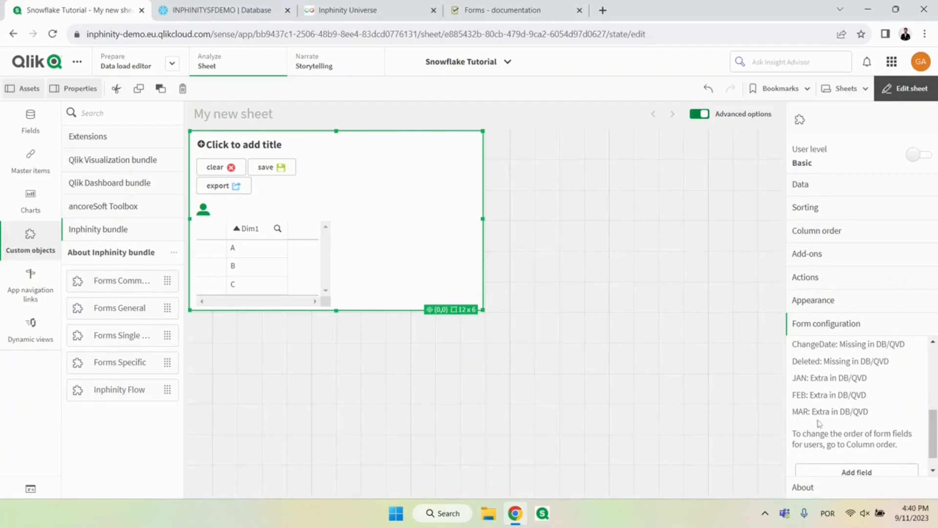
scroll(820, 420, "up", 3)
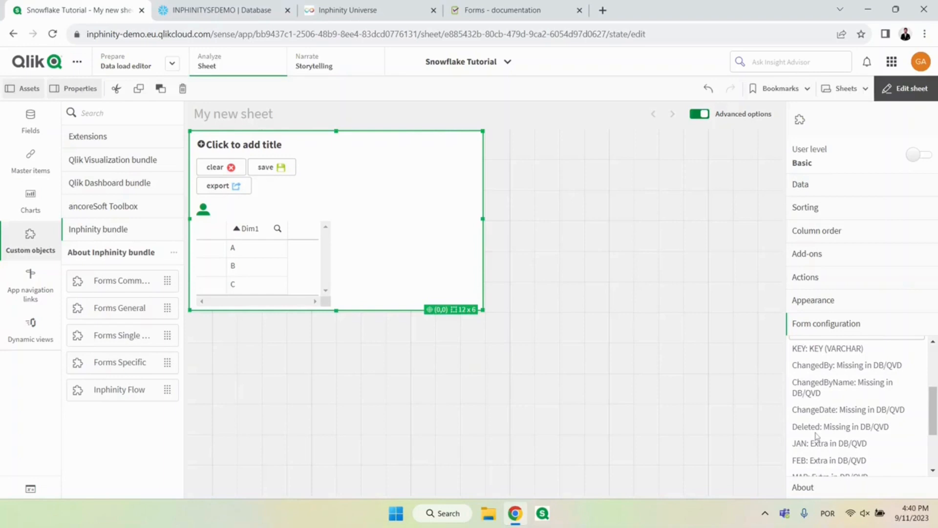
scroll(840, 411, "down", 3)
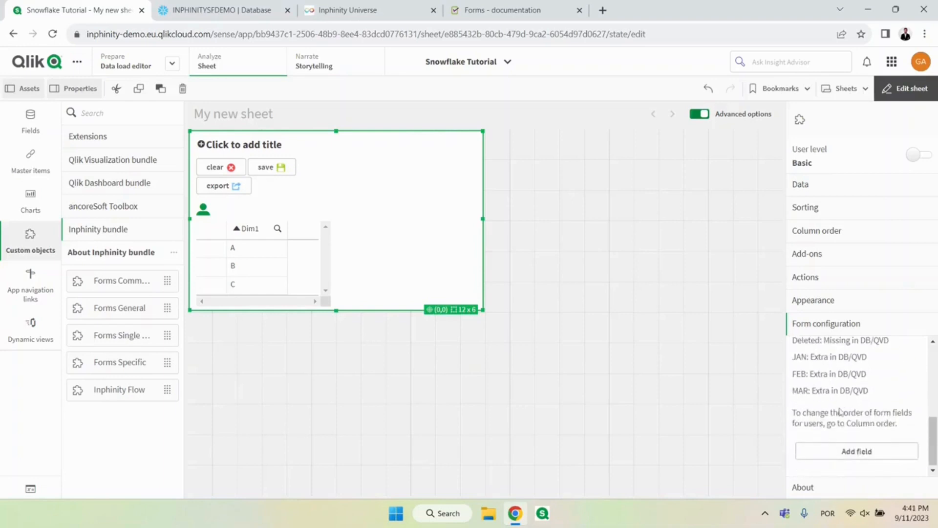
Add a form field with column name JAN, label JAN and type Number (formatted).
left_click(854, 451)
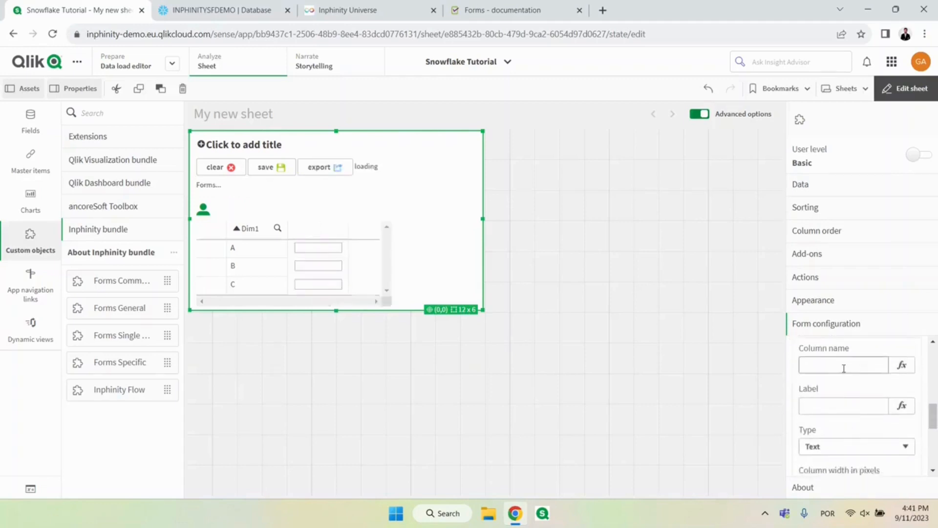
left_click(844, 367)
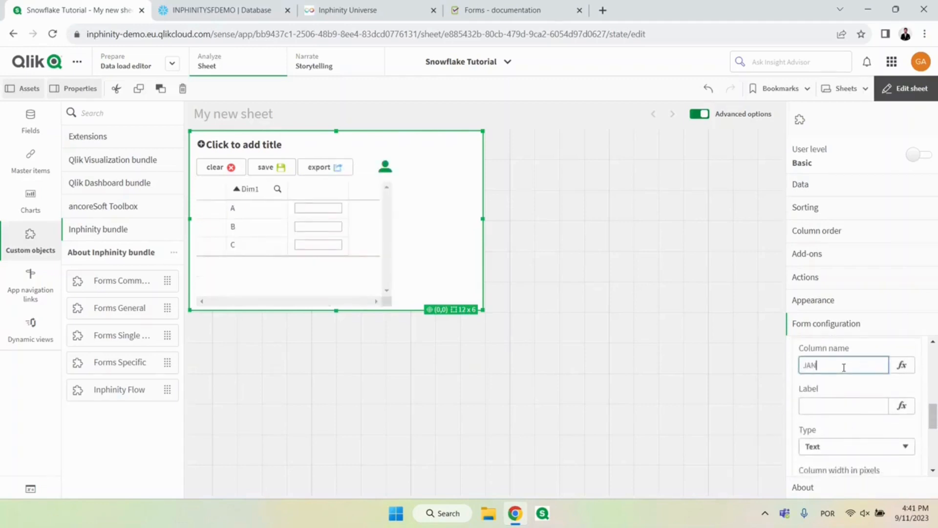
key("Tab")
key("Tab")
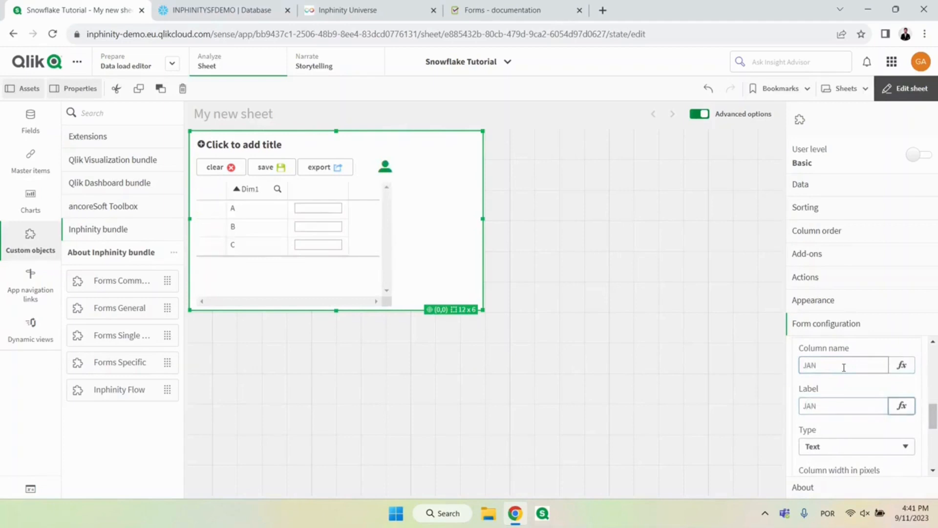
left_click(855, 446)
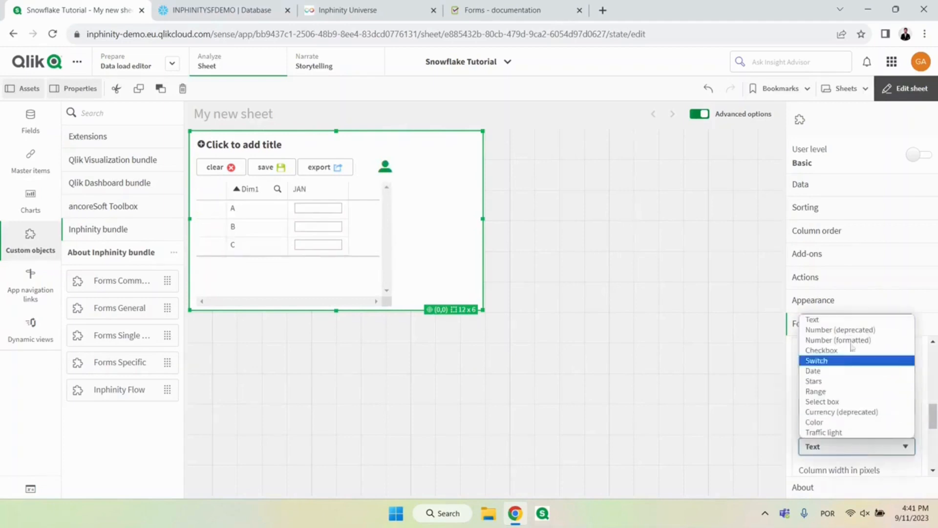
left_click(851, 340)
scroll(848, 397, "up", 2)
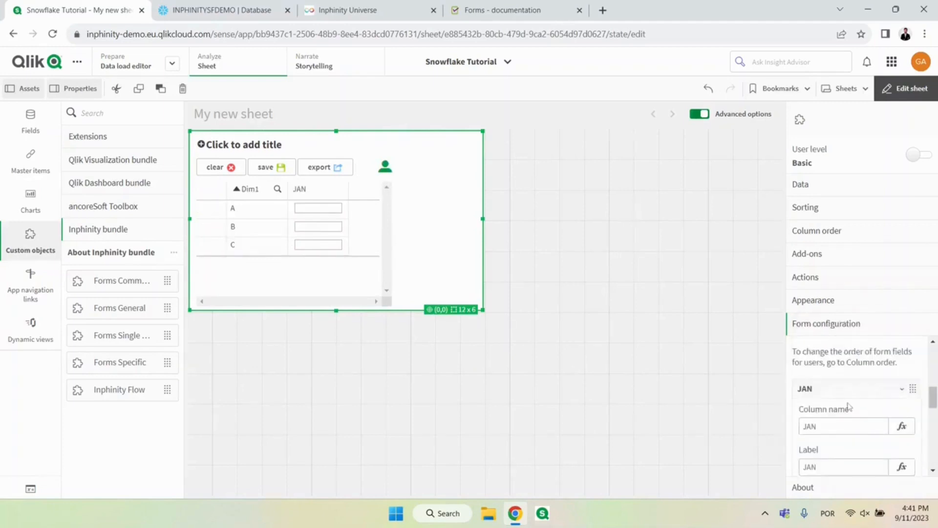
Add form fields FEB and MAR, each with a matching label and type Number (formatted).
left_click(847, 396)
left_click(848, 450)
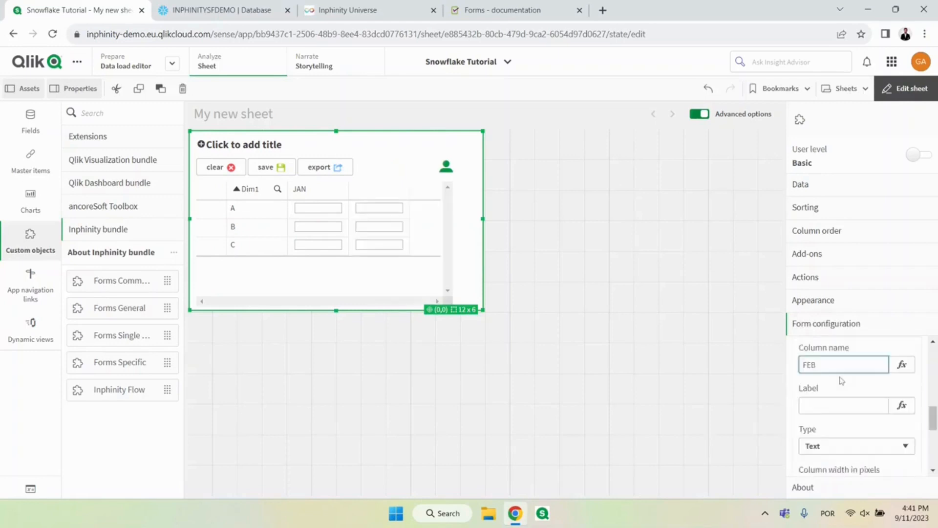
type("FEB")
left_click(839, 406)
type("FEB")
left_click(844, 446)
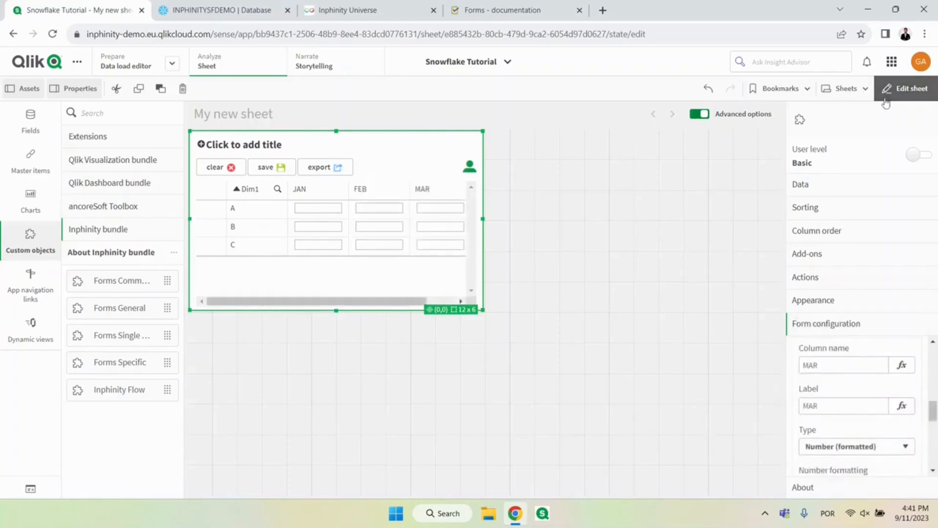
Leave sheet editing, enter 123 for JAN, 456 for FEB and 789 for MAR in row A, and save the form.
left_click(904, 89)
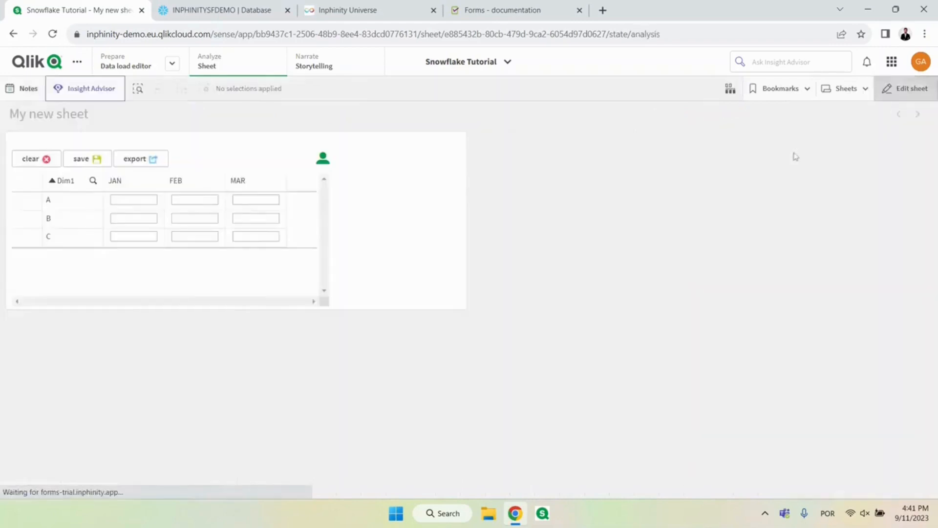
left_click(145, 200)
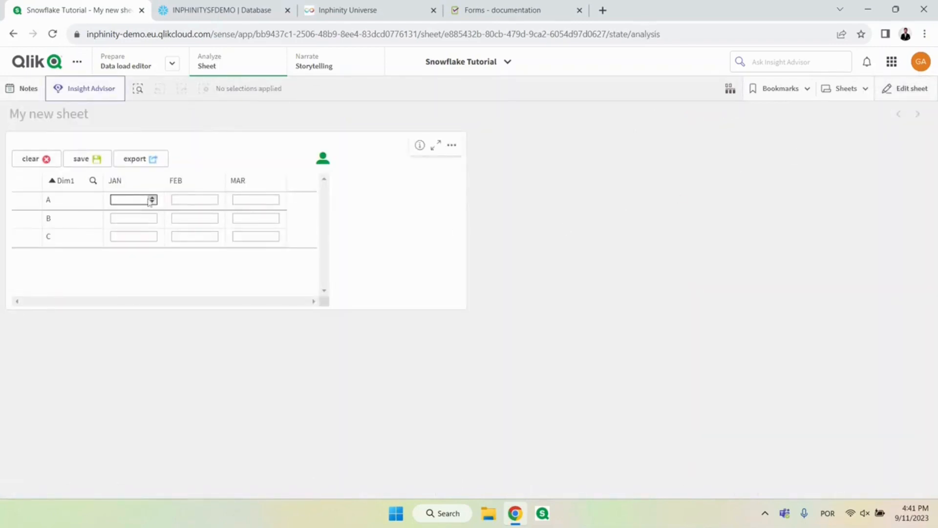
type("123")
key("Tab")
type("456")
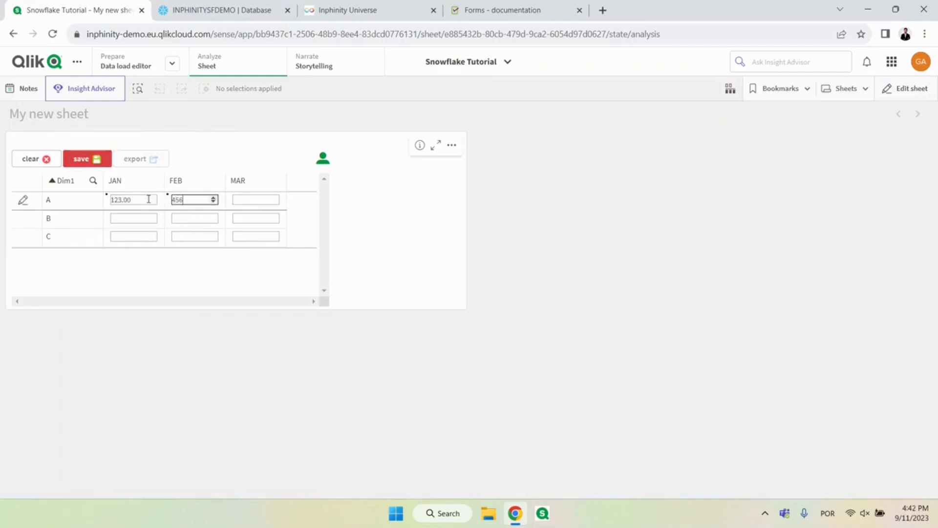
key("Tab")
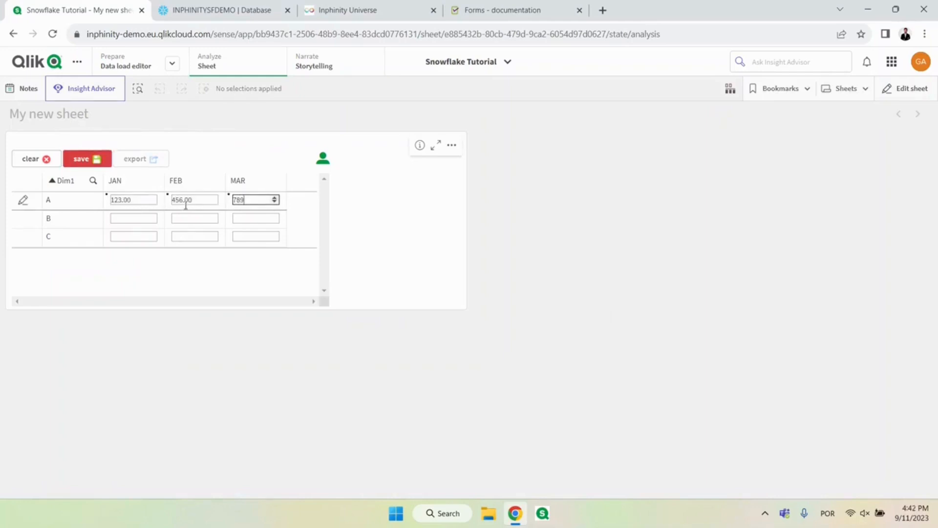
left_click(103, 162)
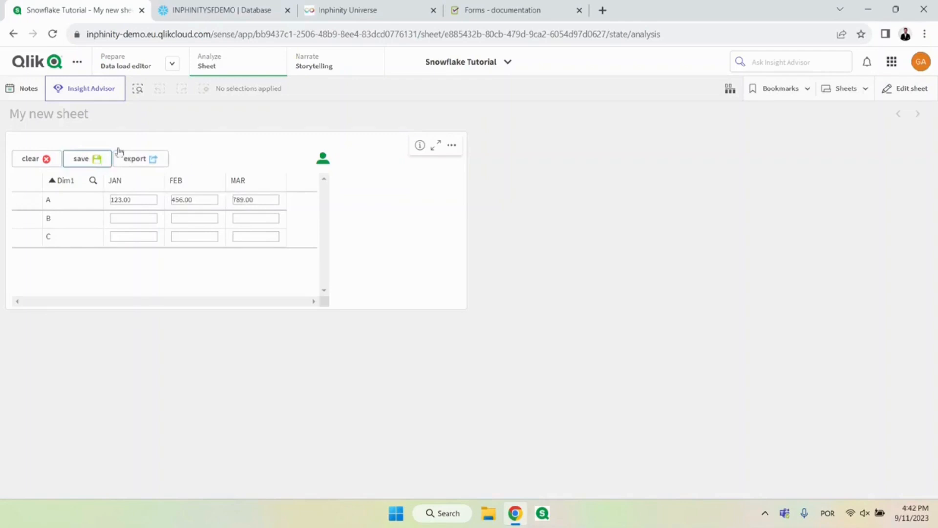
Switch to Snowflake and preview the data of the FORMTUTORIAL table.
left_click(221, 15)
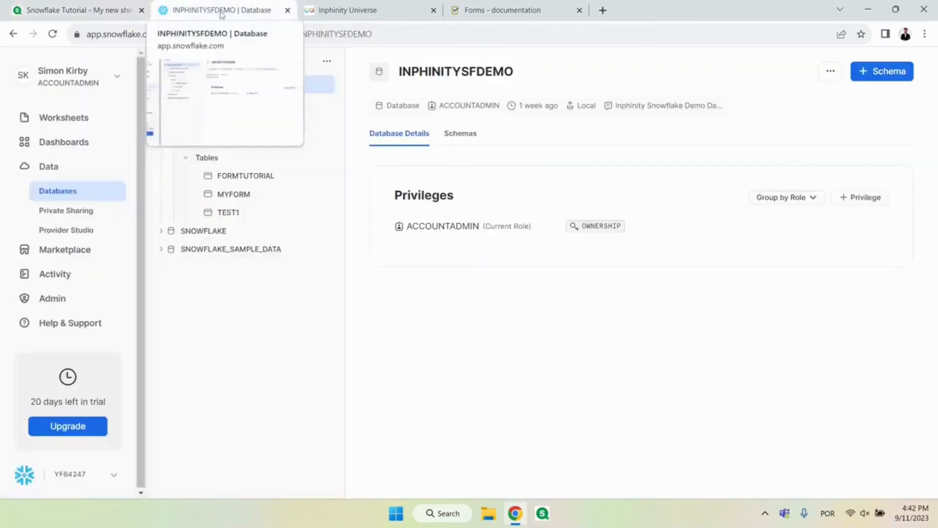
left_click(260, 180)
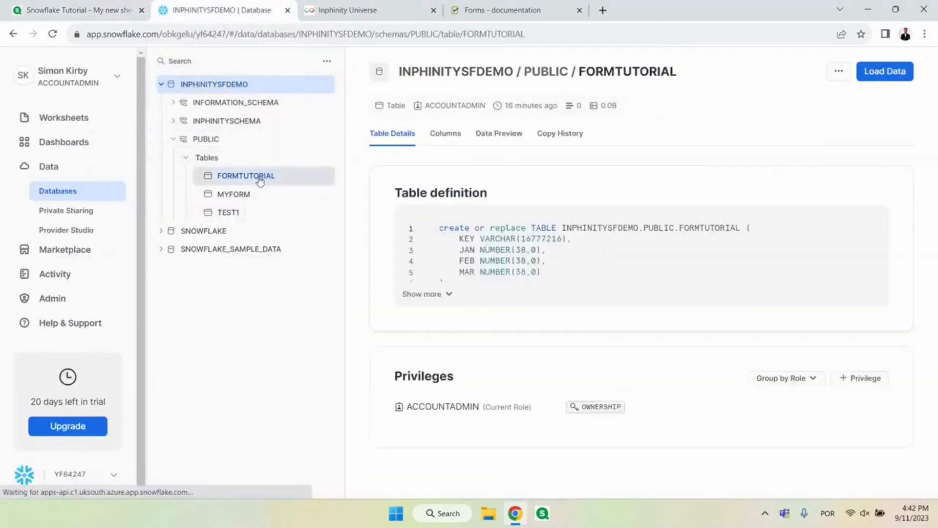
left_click(497, 139)
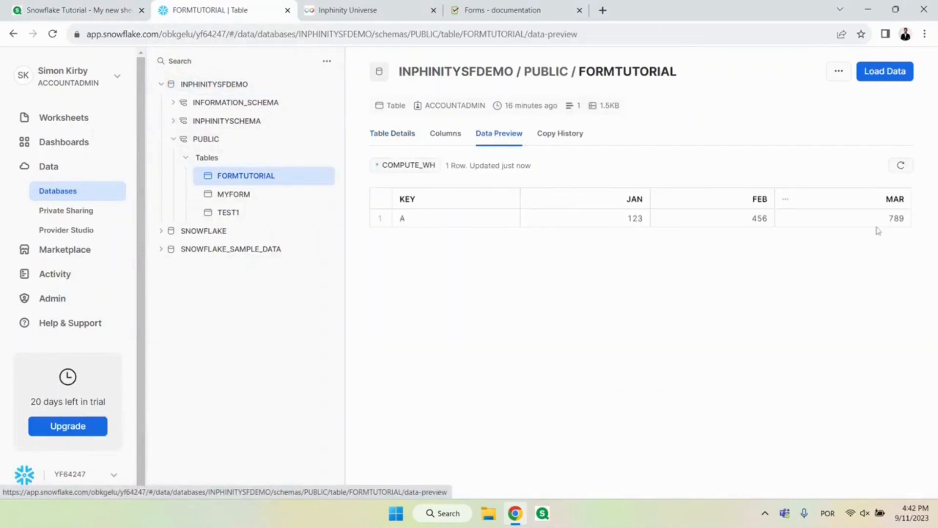
Back in the Qlik form, enter 10, 20, 30 in row B and 50, 60, 70 in row C, and save.
left_click(87, 11)
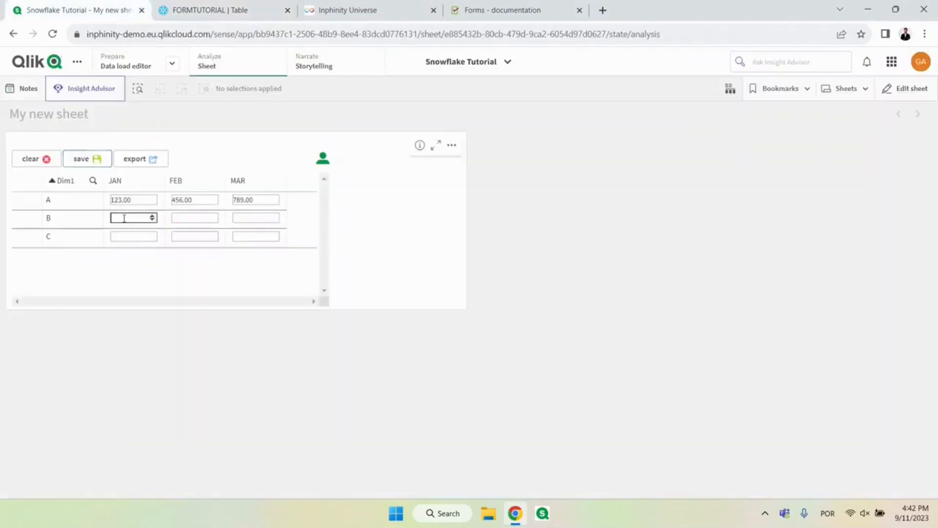
type("10")
key("Tab")
type("20")
key("Tab")
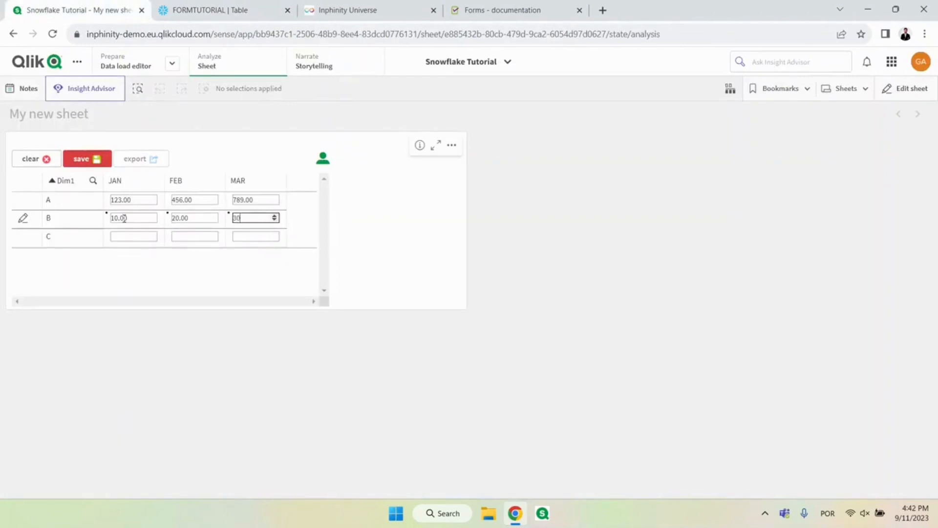
type("30")
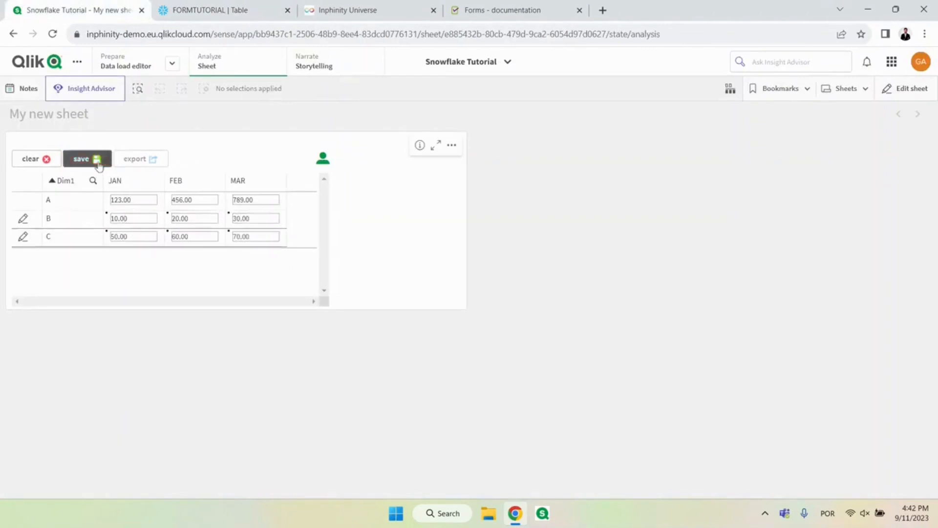
left_click(93, 161)
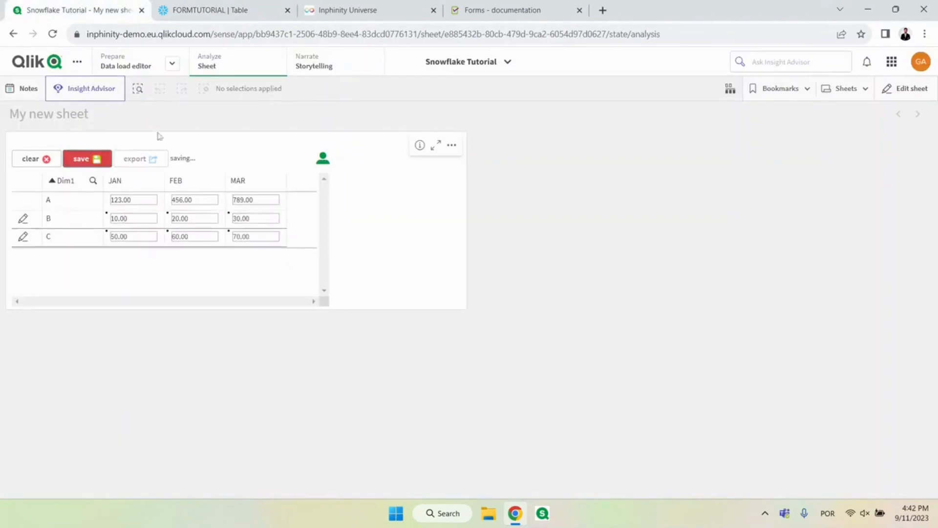
Switch to Snowflake and refresh the FORMTUTORIAL data preview to check the newly saved rows.
left_click(233, 14)
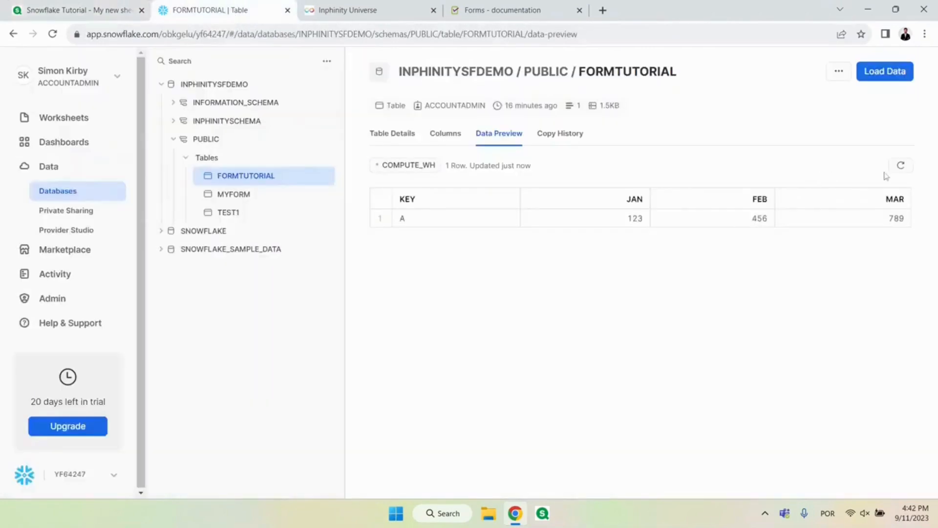
left_click(902, 166)
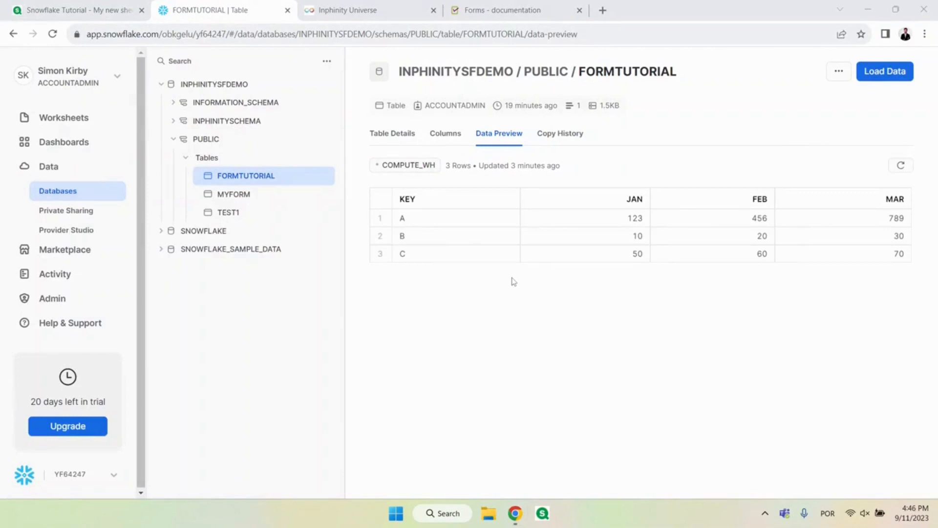
Start a new Snowflake data connection in the Qlik app's Data load editor.
left_click(111, 17)
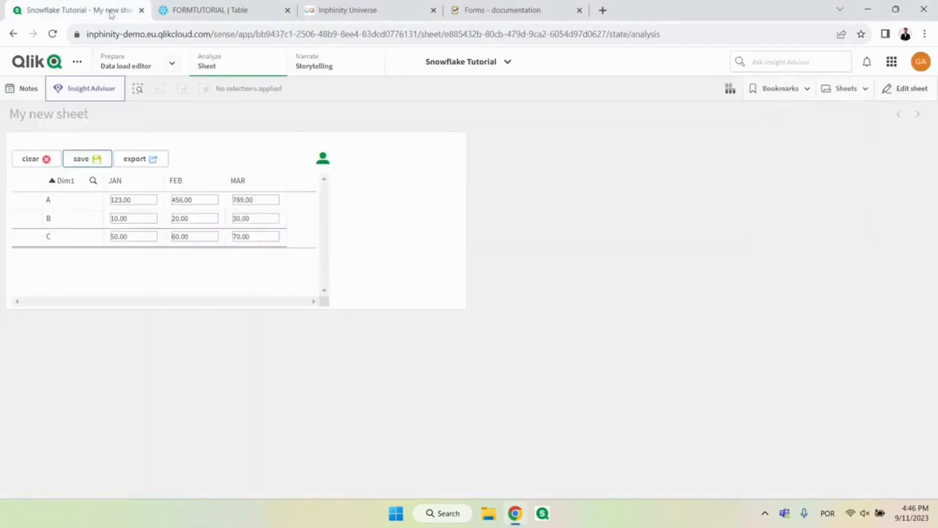
left_click(135, 67)
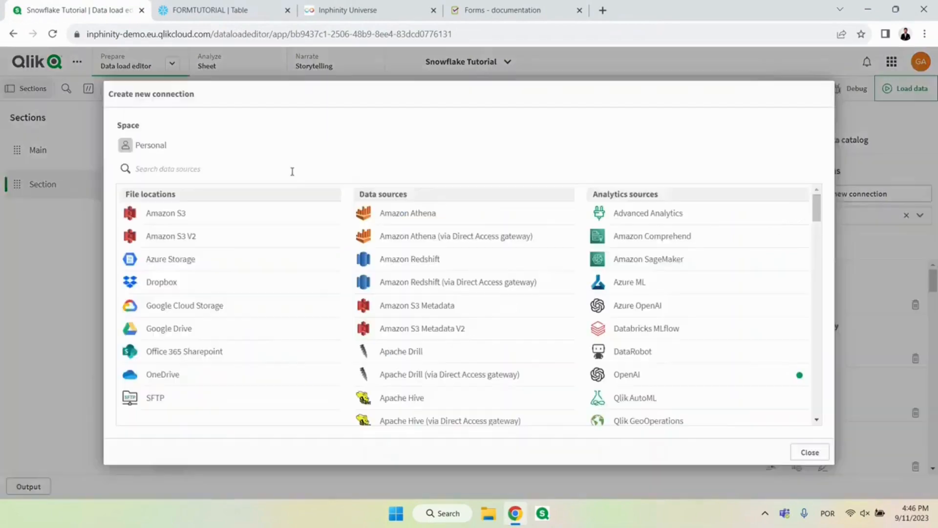
type("snow")
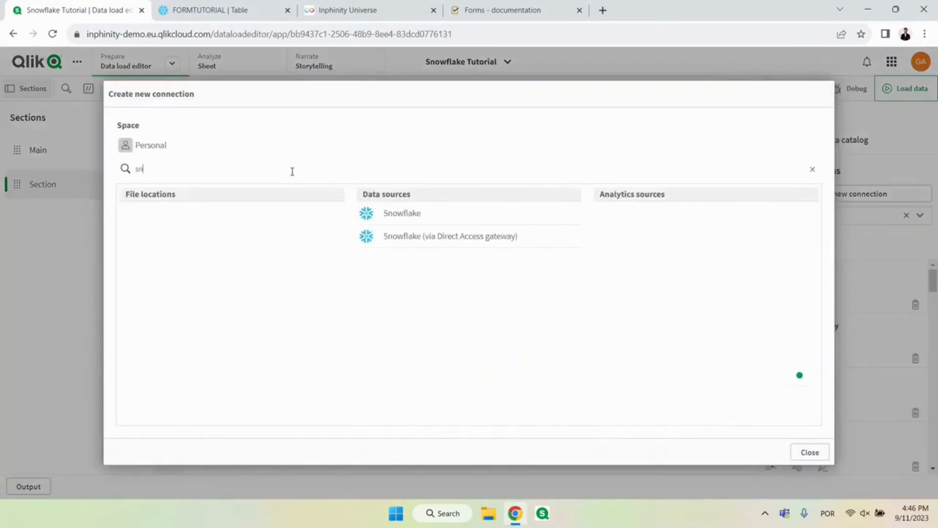
left_click(442, 218)
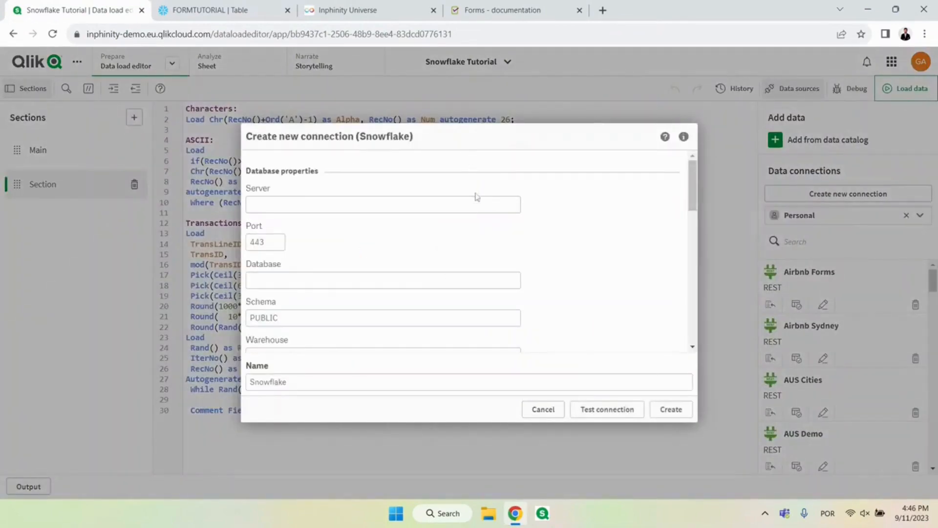
left_click(468, 202)
left_click(234, 10)
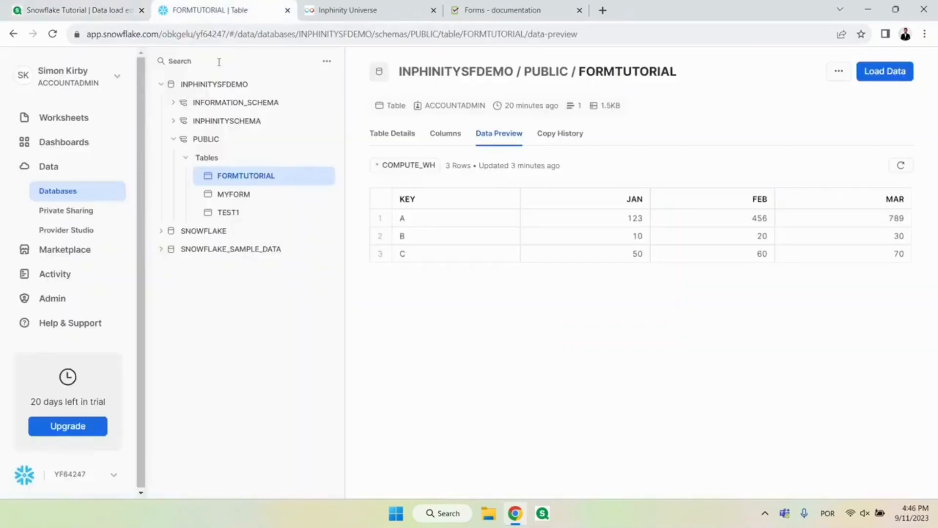
left_click(98, 476)
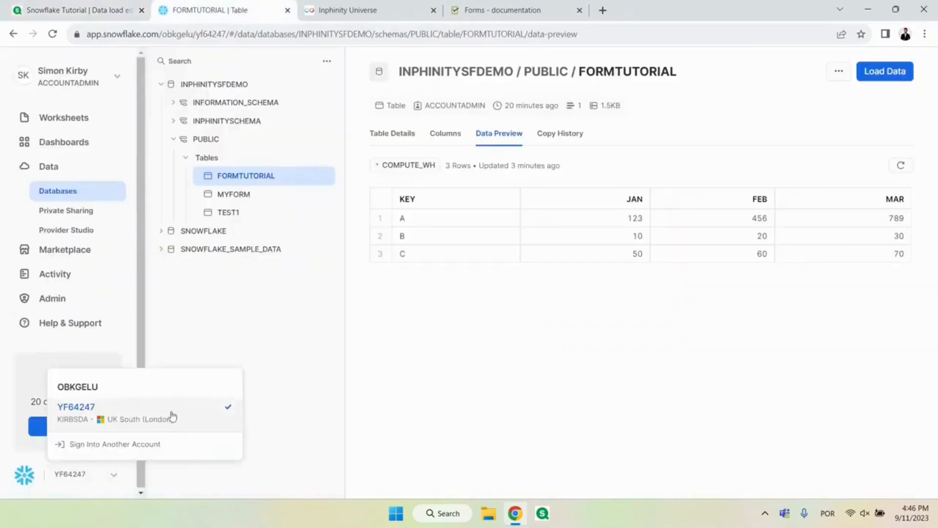
mouse_move(176, 415)
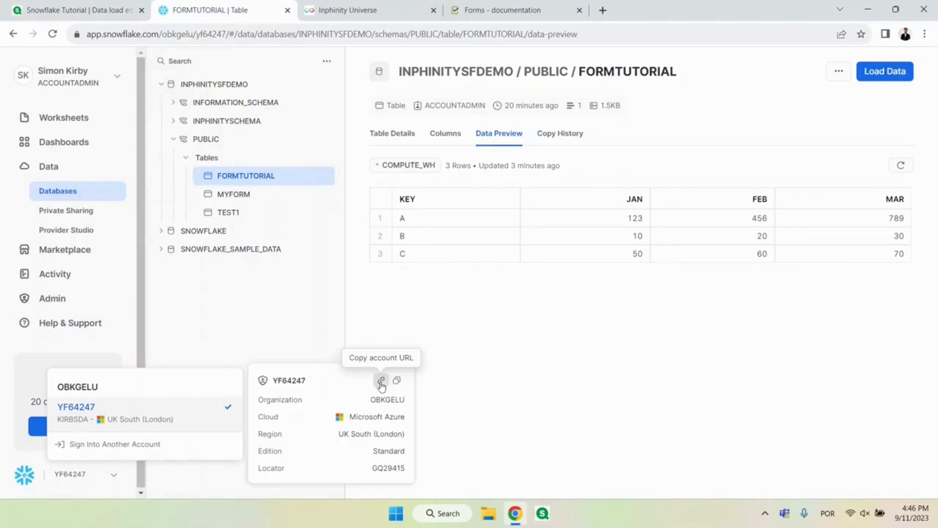
left_click(381, 385)
left_click(78, 10)
left_click(313, 206)
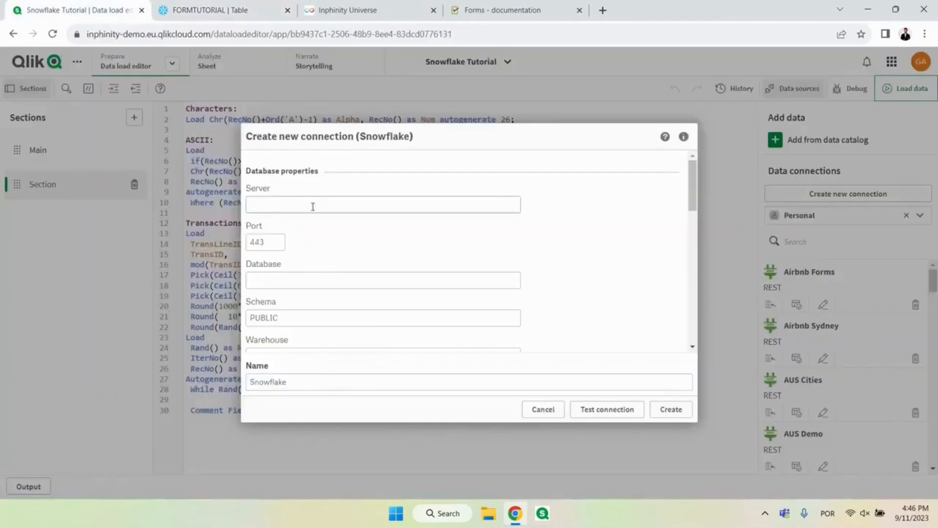
key("ctrl+v")
left_click_drag(279, 205, 249, 204)
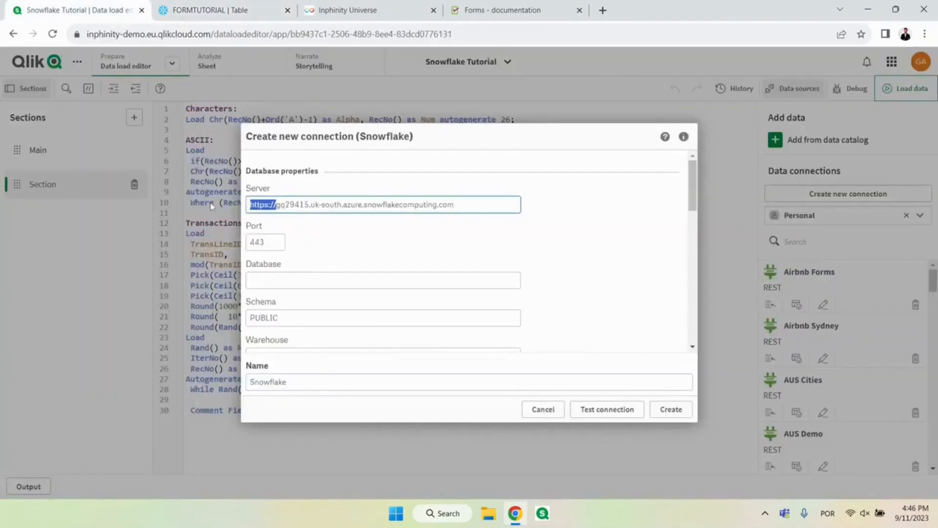
key("BackSpace")
Copy the database name INPHINITYSFDEMO from Snowflake and set it as the connection's database.
left_click(236, 10)
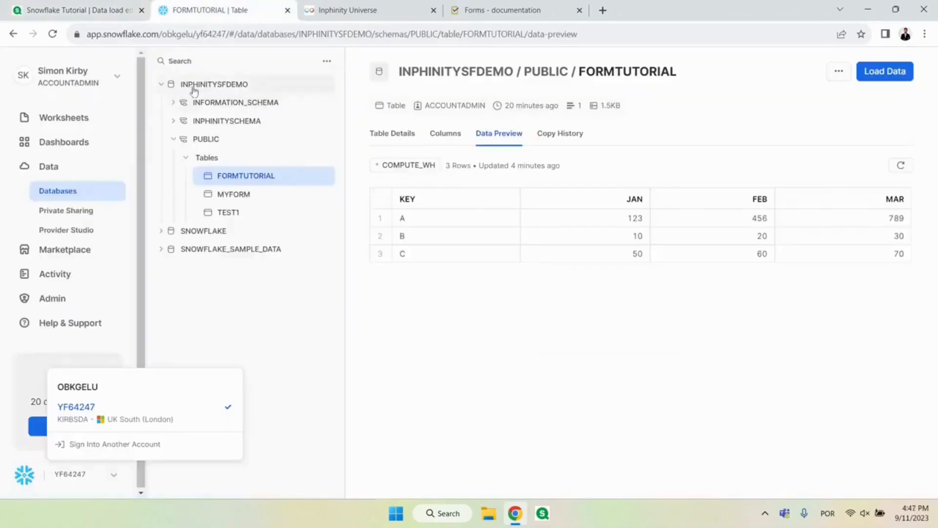
left_click(118, 10)
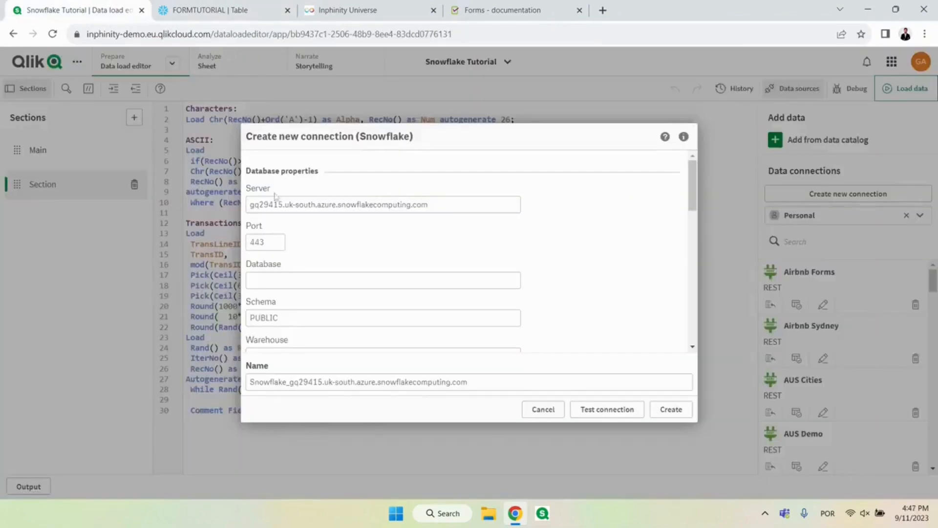
left_click(313, 289)
key("ctrl+v")
key("Tab")
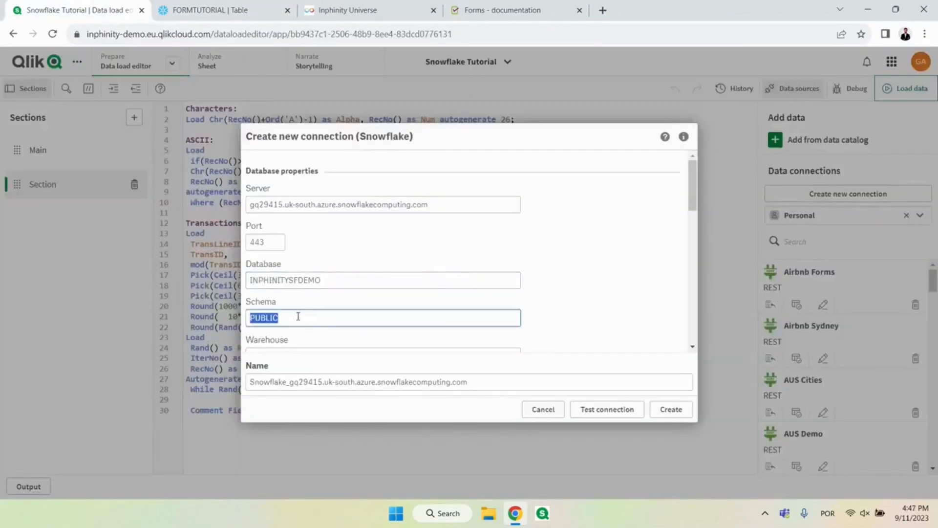
left_click(294, 316)
Look up the warehouses in Snowflake's administration and set the connection's warehouse to NEW_WH_2.
scroll(325, 304, "down", 1)
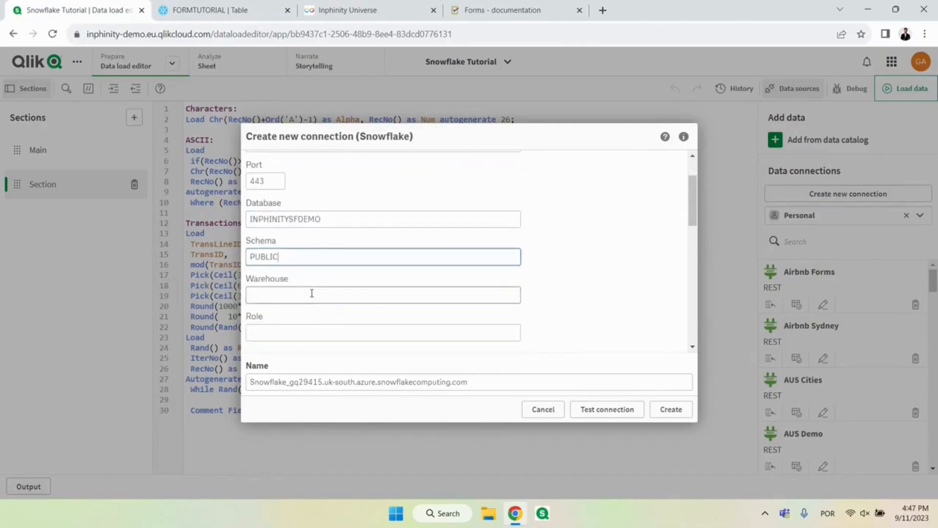
left_click(312, 293)
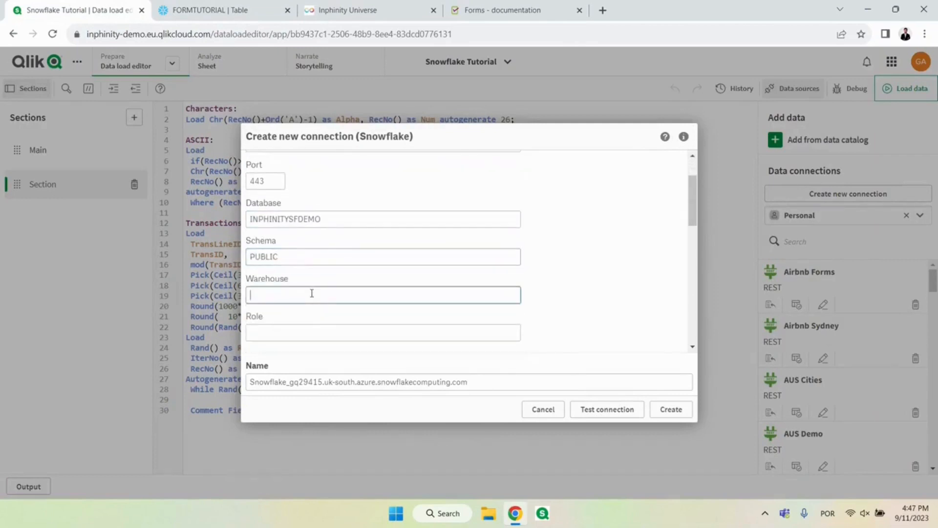
left_click(192, 12)
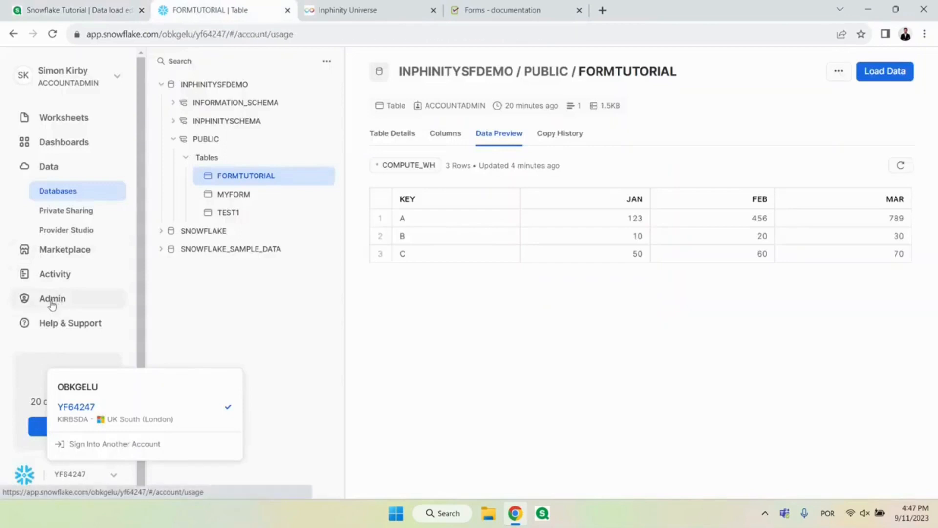
left_click(52, 302)
left_click(68, 285)
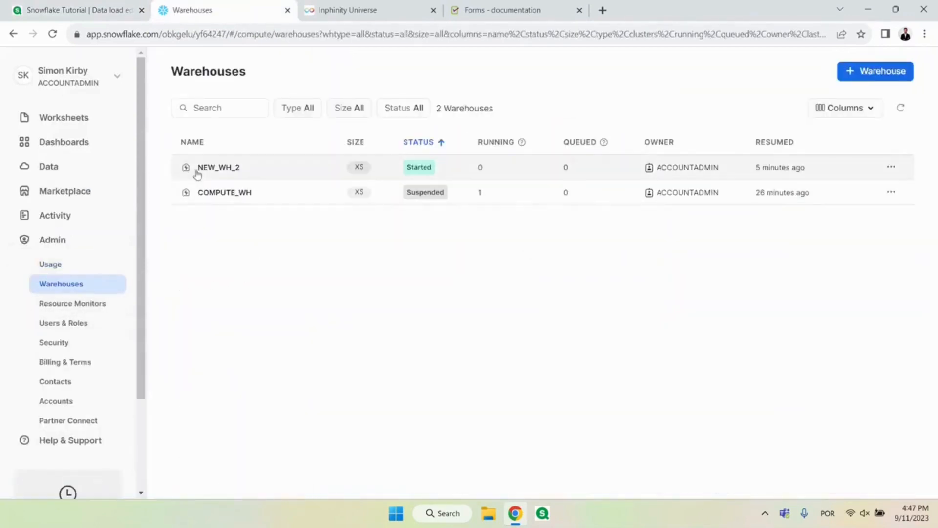
left_click(78, 9)
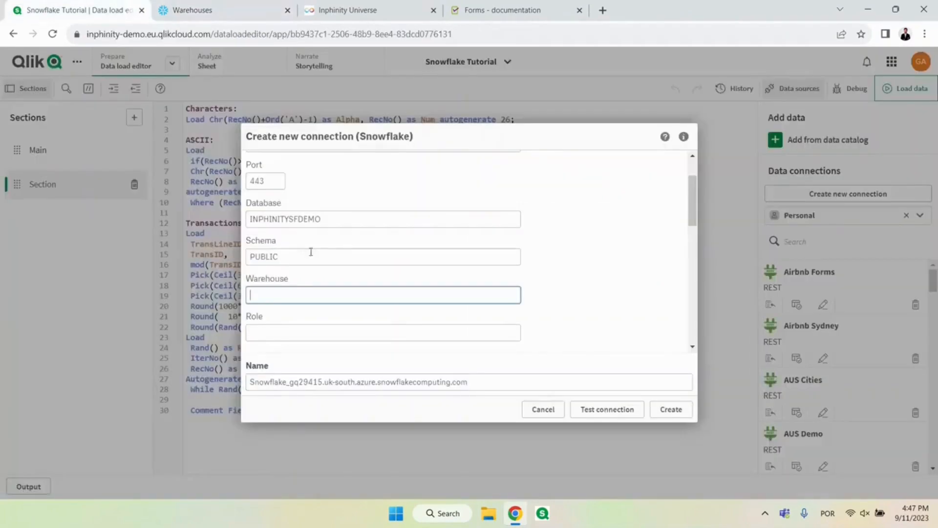
type("NEW_WH_2")
Go past the connection's user credentials to its name, set it to Snowflake Tutorial, and test the connection.
scroll(432, 236, "down", 5)
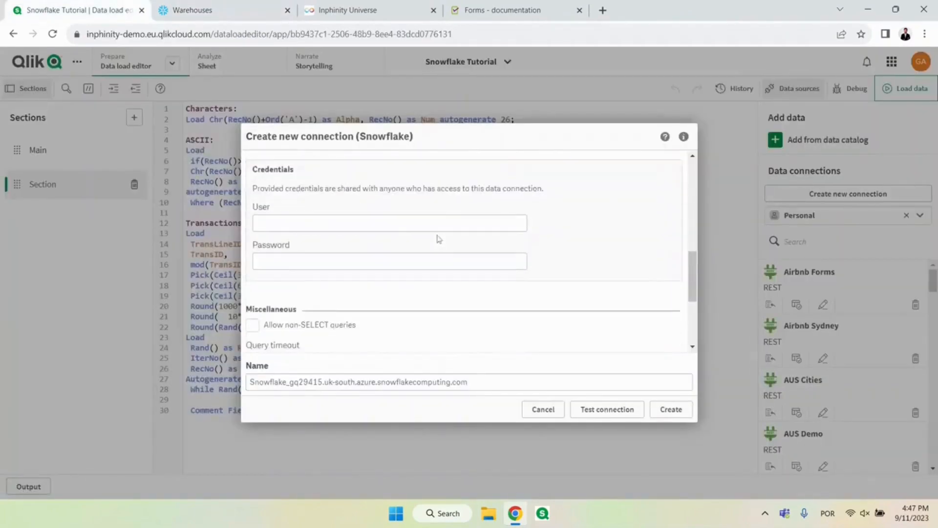
left_click(364, 228)
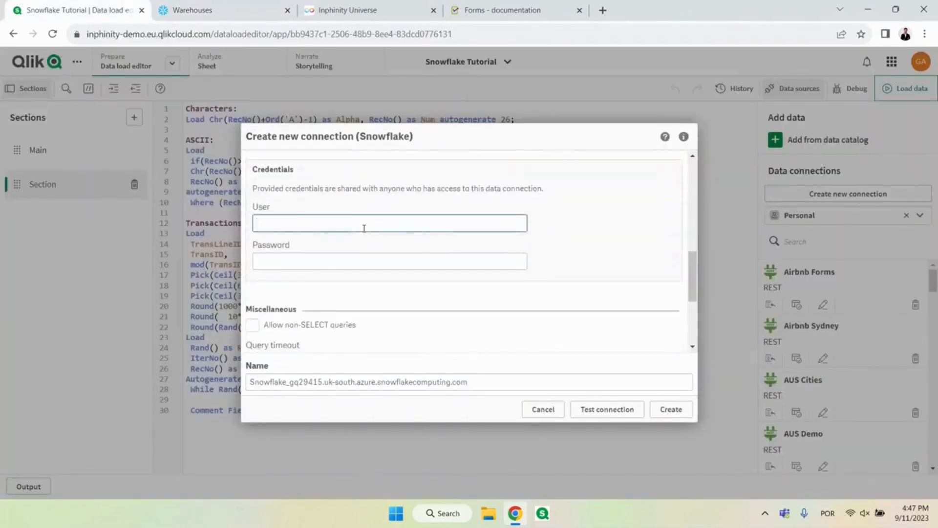
scroll(420, 303, "down", 3)
left_click_drag(482, 382, 181, 385)
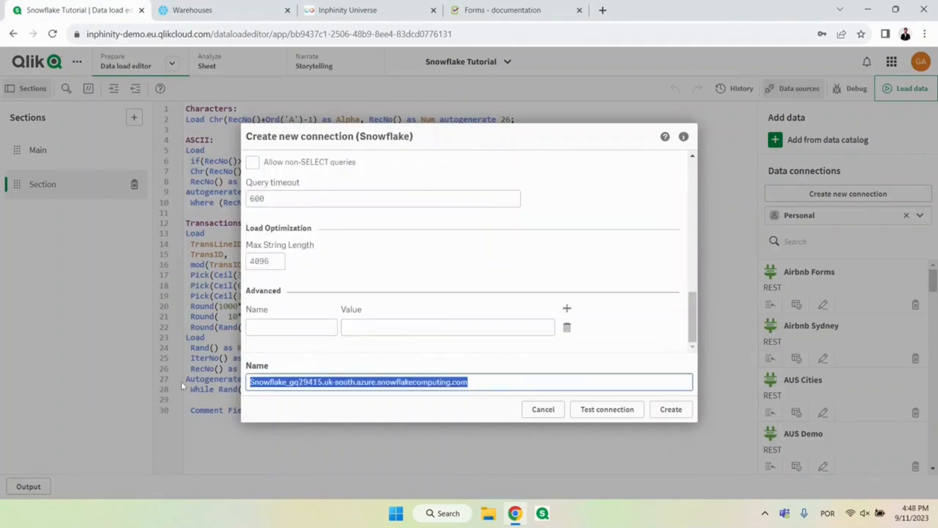
key("ctrl+v")
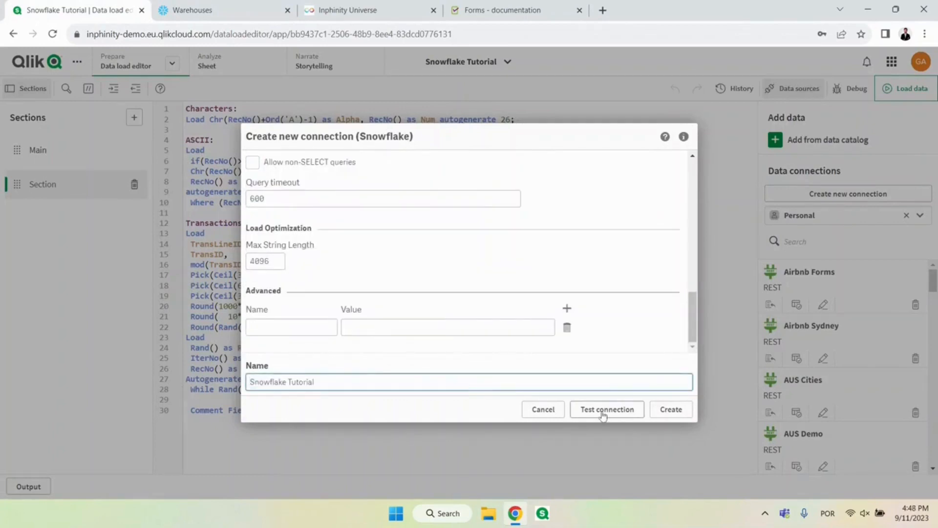
left_click(604, 411)
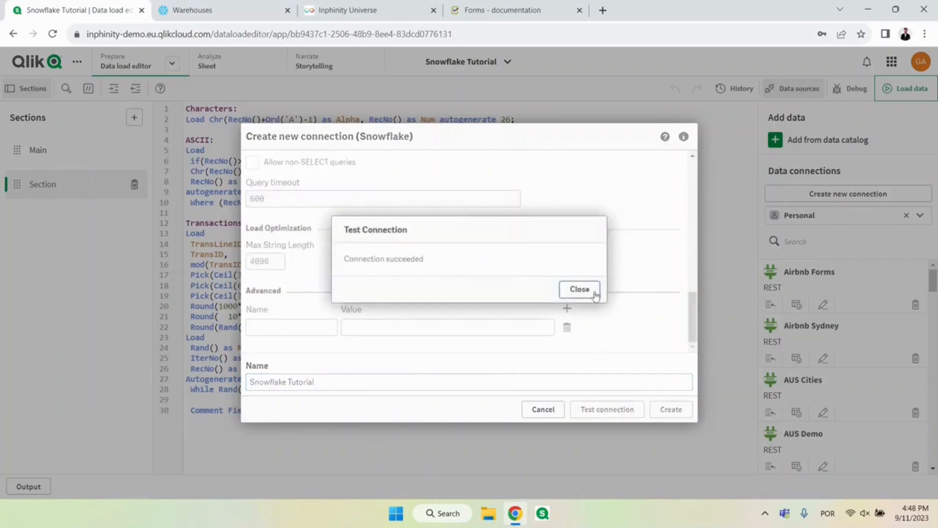
left_click(595, 295)
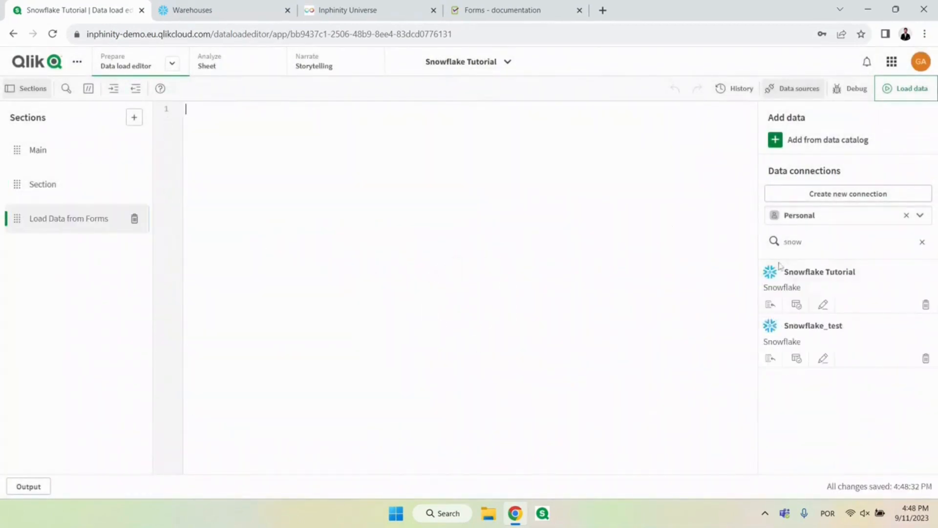
Insert the load script for the FORMTUTORIAL table from the Snowflake Tutorial connection and load the data.
left_click(797, 307)
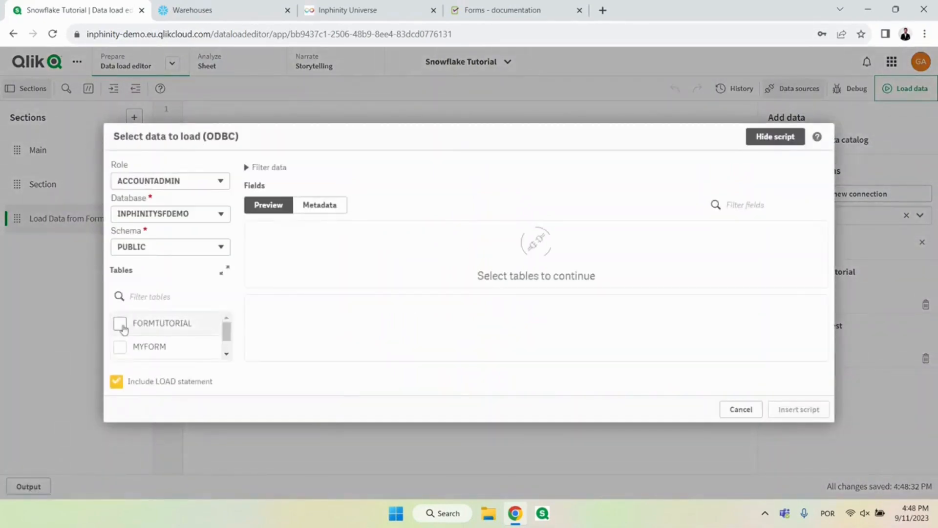
left_click(121, 324)
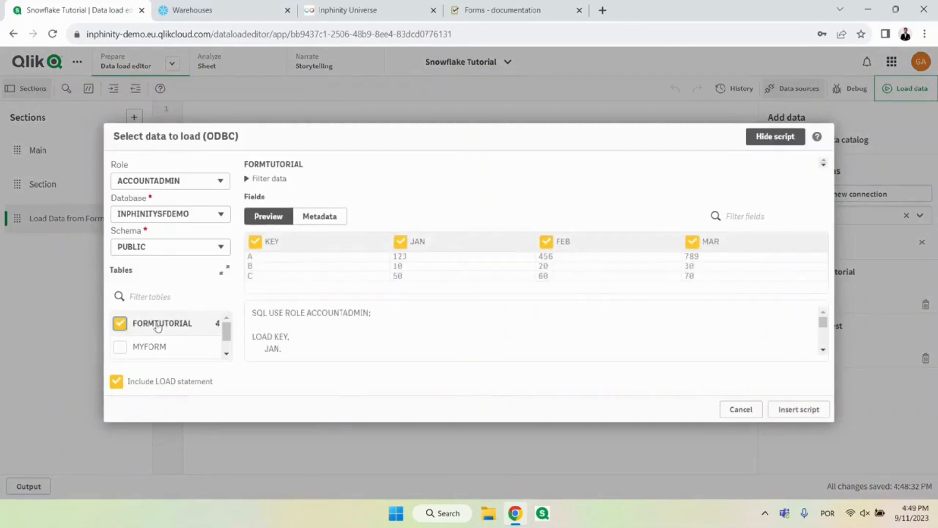
left_click(793, 412)
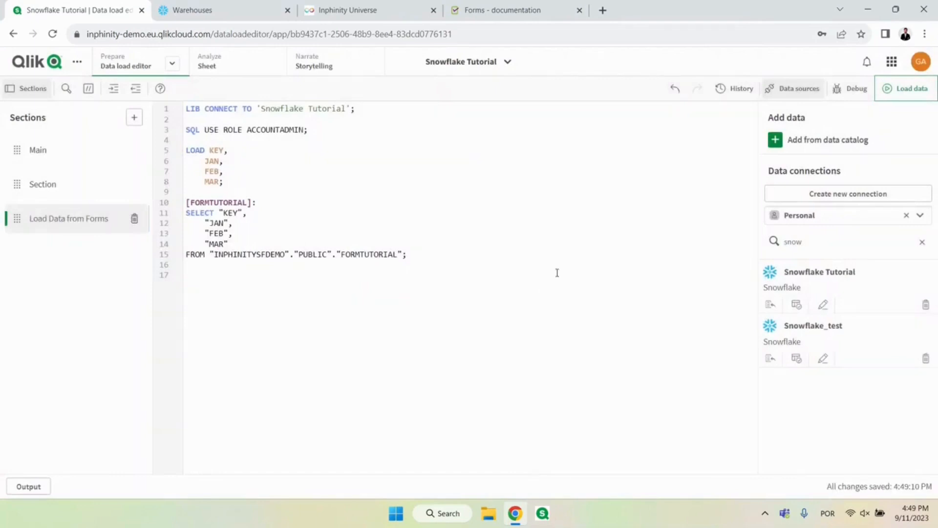
left_click(911, 89)
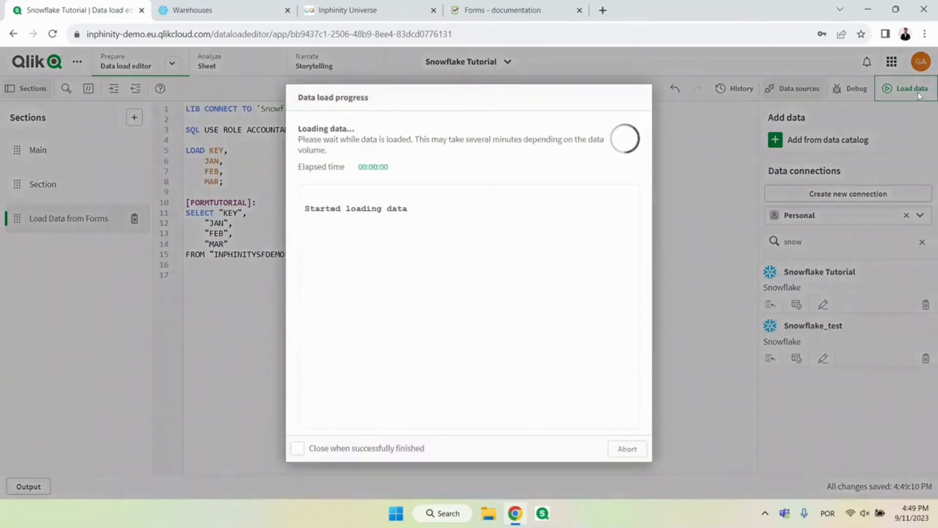
left_click(627, 446)
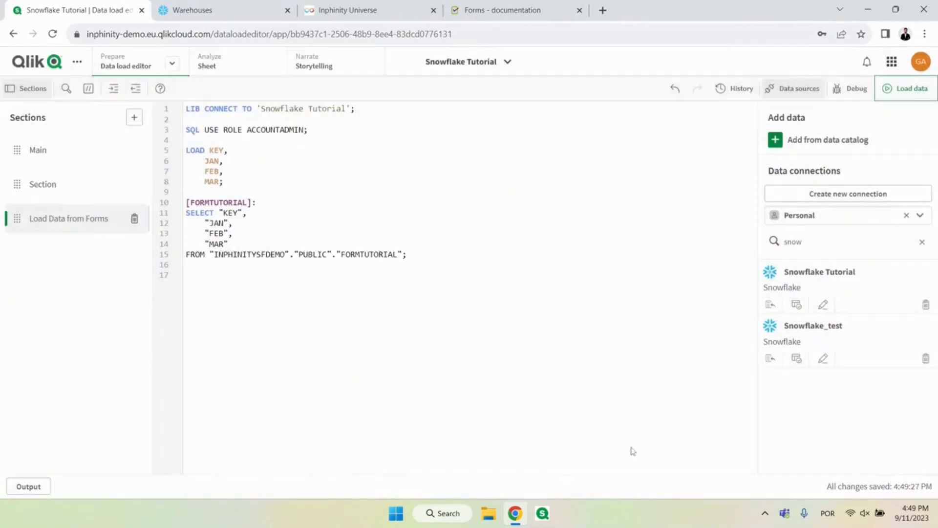
Open the app's sheet for editing and add a bar chart to the right of the form.
left_click(233, 66)
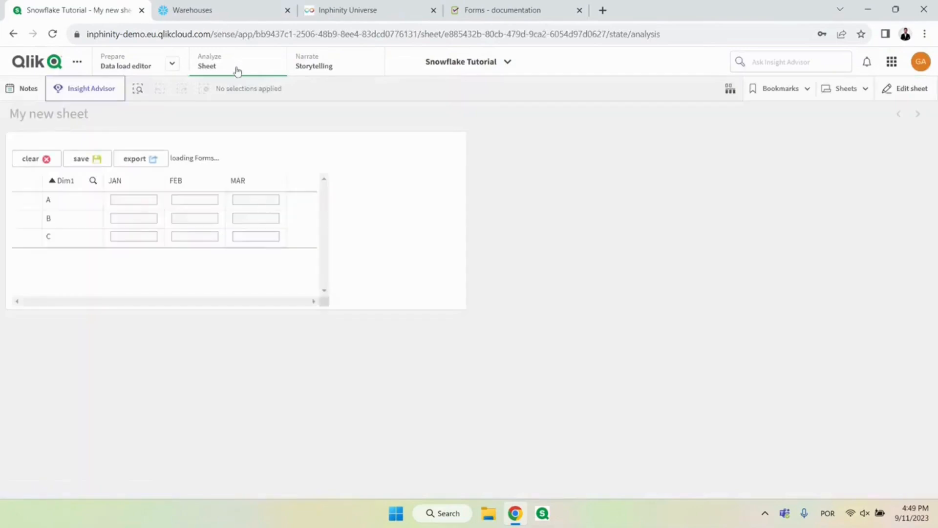
left_click(889, 93)
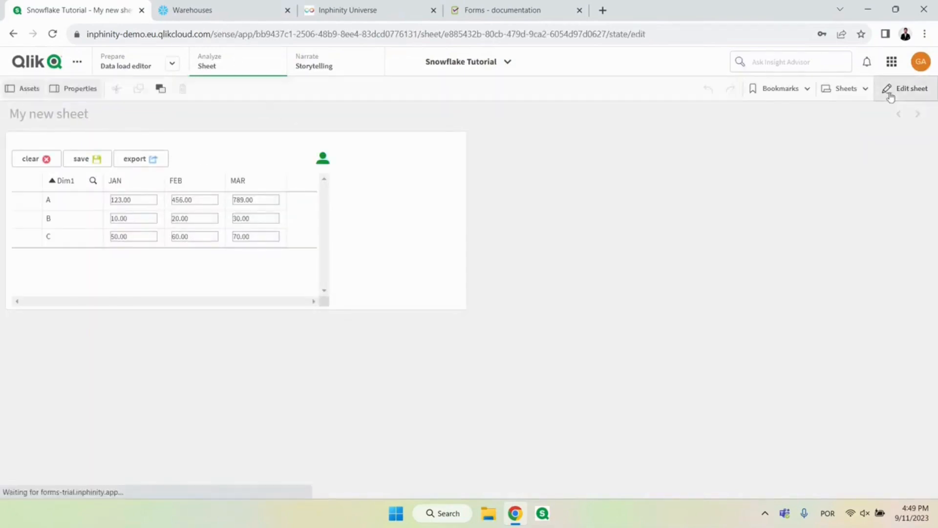
left_click(44, 208)
left_click_drag(115, 141, 593, 244)
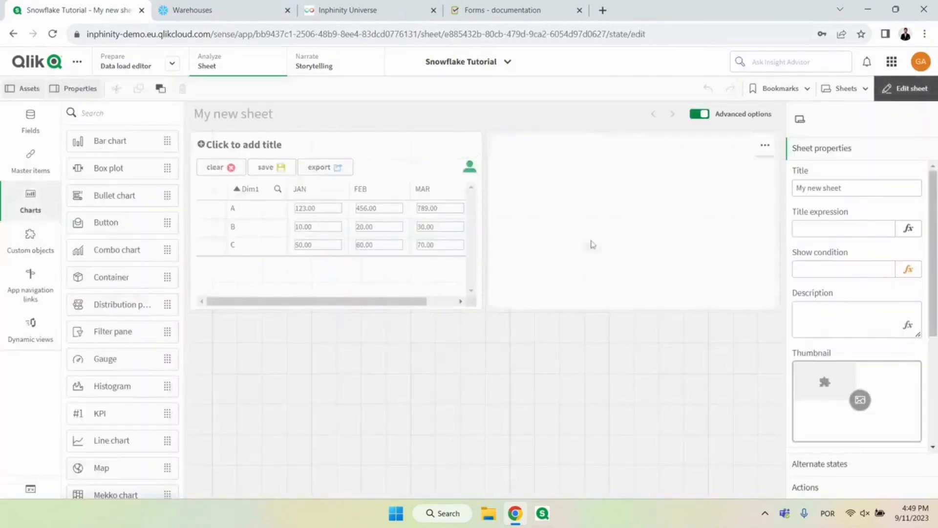
Add the sums of JAN, FEB and MAR as measures of the new bar chart.
left_click(633, 226)
scroll(756, 265, "down", 1)
left_click(813, 148)
left_click(850, 327)
scroll(834, 270, "down", 1)
left_click(830, 269)
left_click(826, 168)
left_click(829, 363)
left_click(830, 279)
left_click(831, 196)
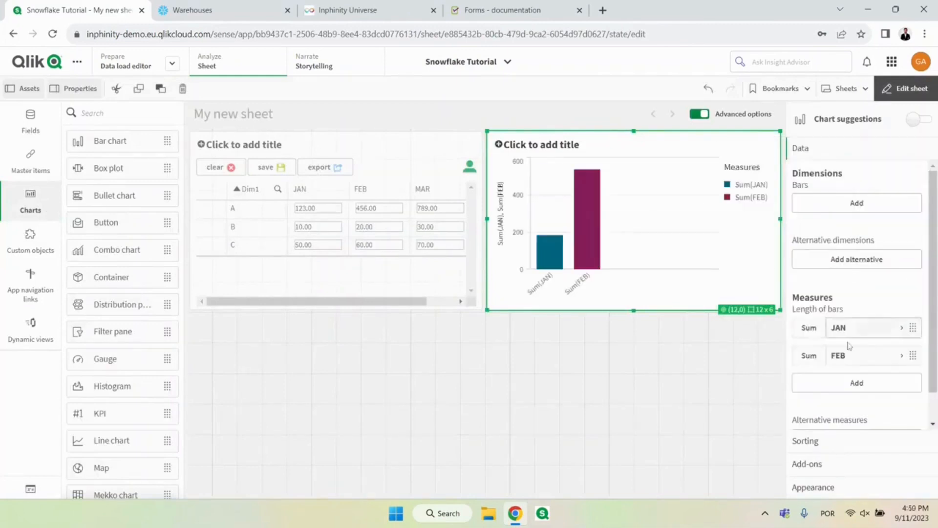
left_click(840, 383)
left_click(835, 337)
left_click(838, 226)
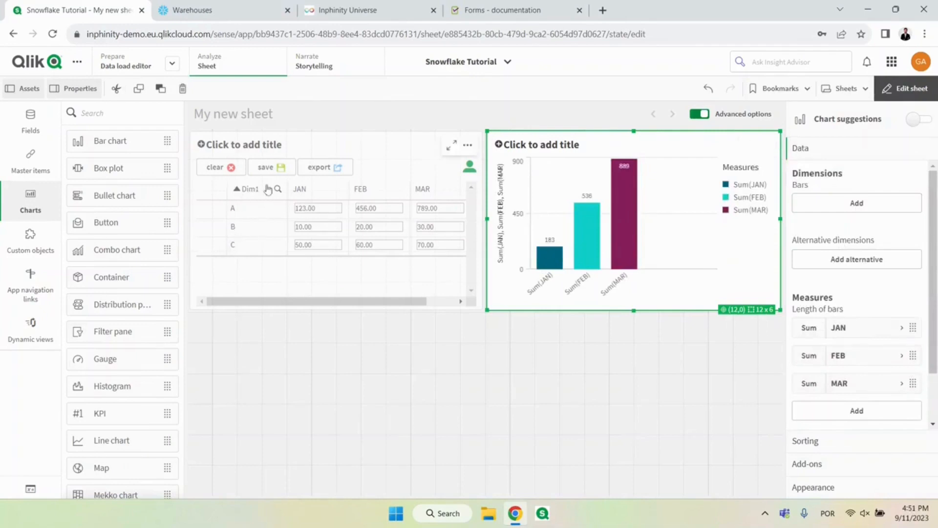
Alias the KEY field as Dim1 in the load script's LOAD statement and reload the data.
left_click(142, 65)
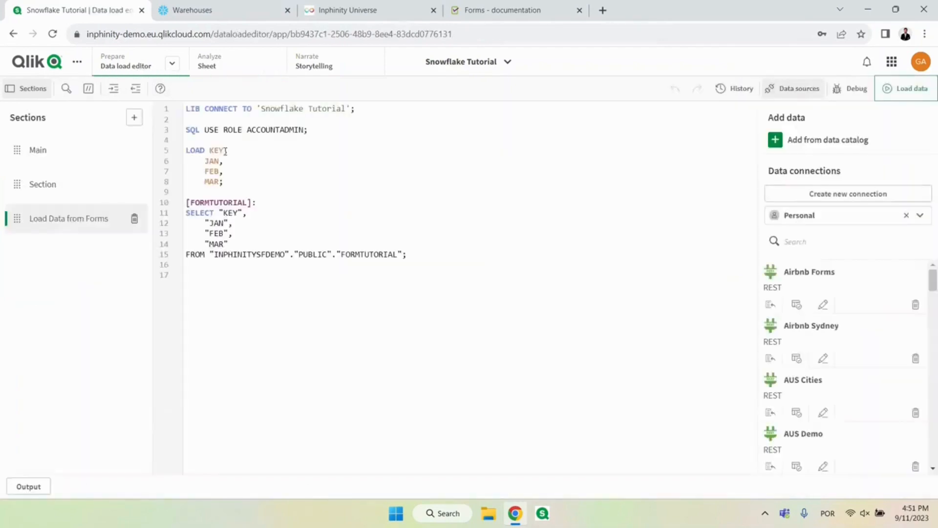
type("as Dim1")
left_click(895, 93)
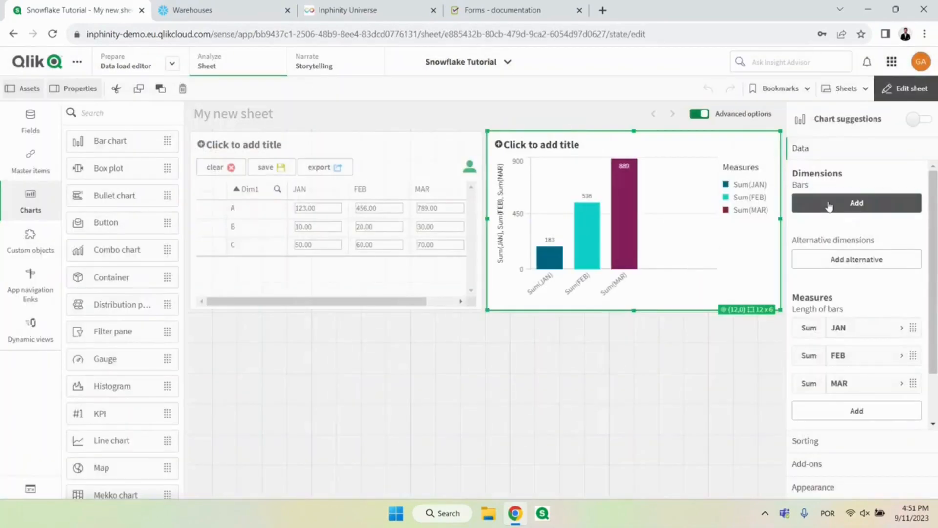
Add Dim1 as the bar dimension of the bar chart.
left_click(829, 206)
type("Dim")
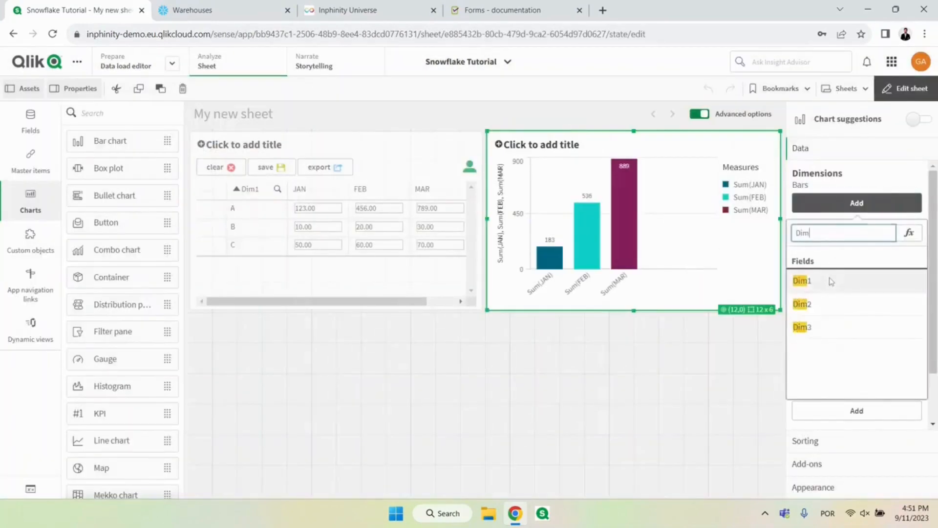
left_click(830, 281)
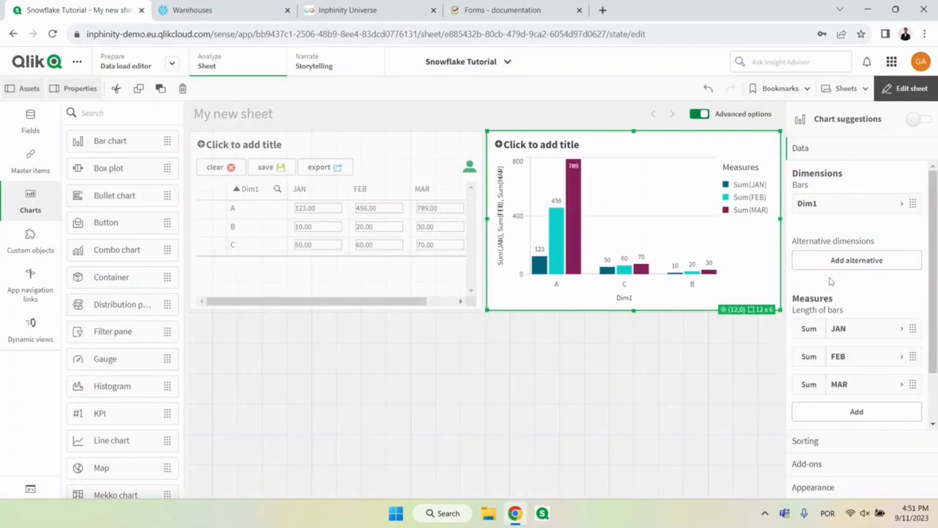
Set the form's user level to Advanced and enable its Recalculate button, finishing the sheet edit.
left_click(404, 171)
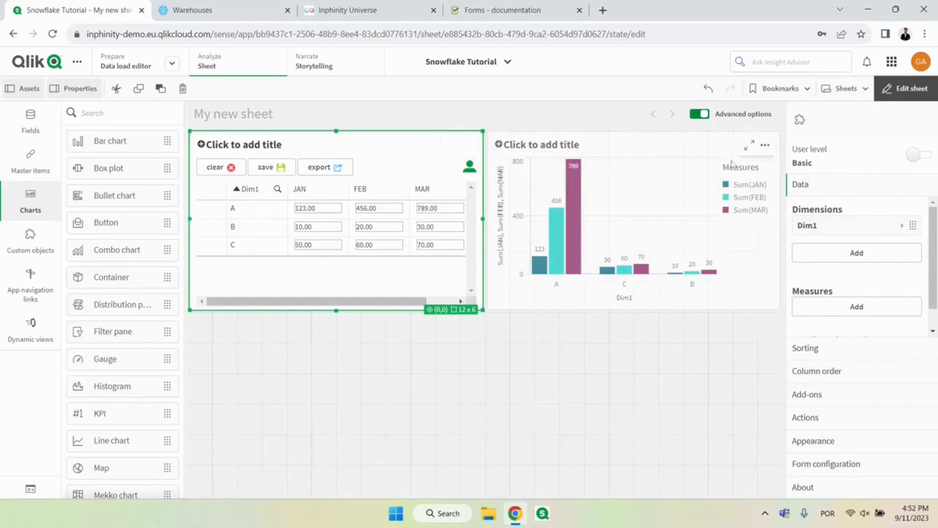
left_click(915, 156)
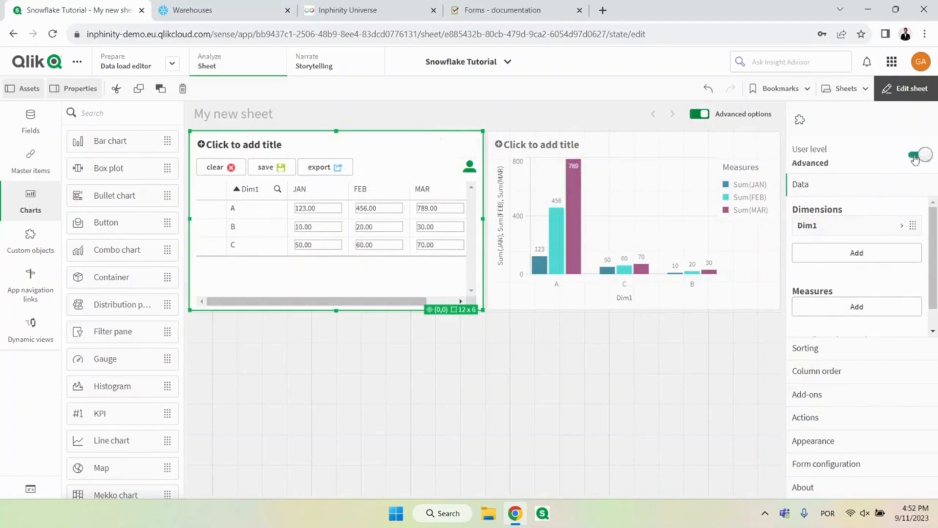
left_click(826, 445)
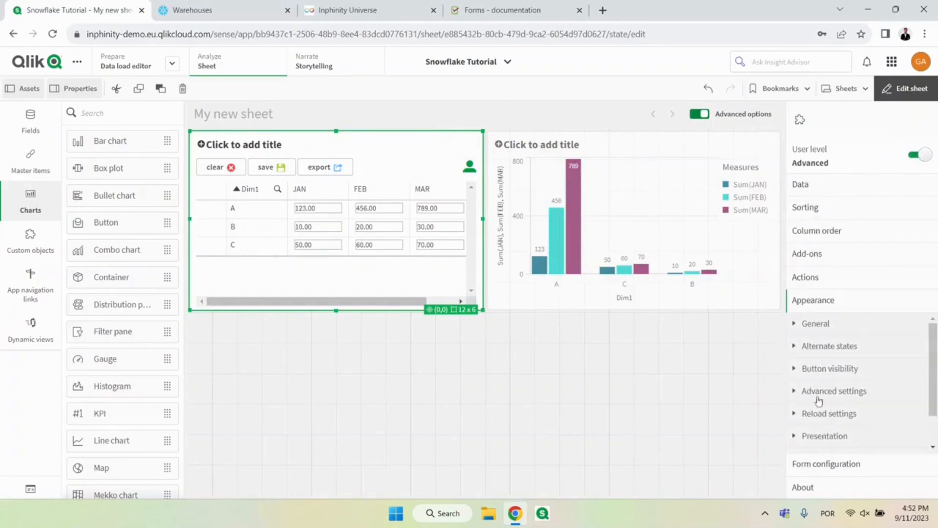
left_click(798, 370)
scroll(853, 398, "down", 4)
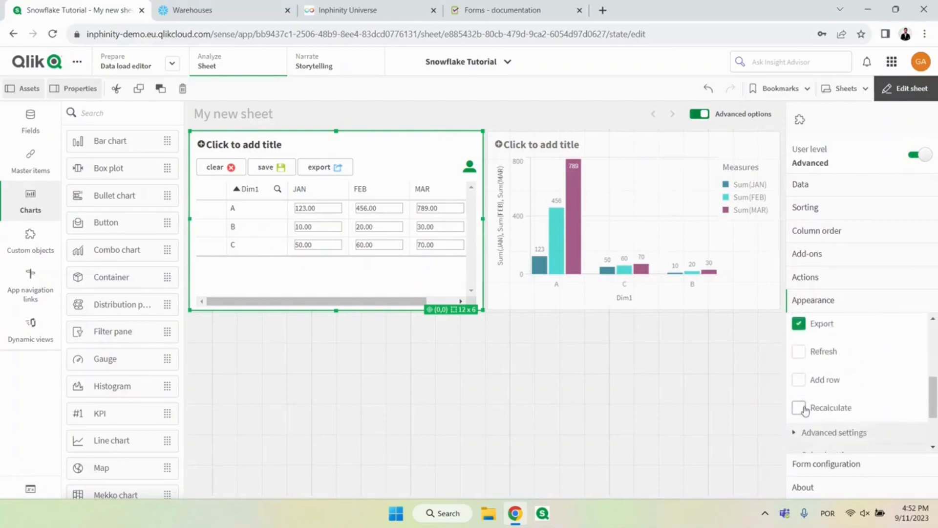
left_click(798, 408)
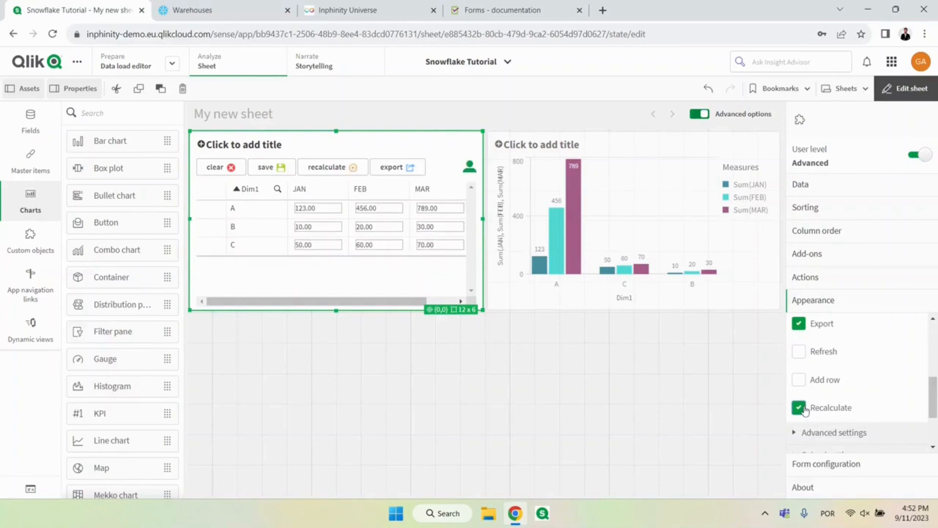
left_click(905, 88)
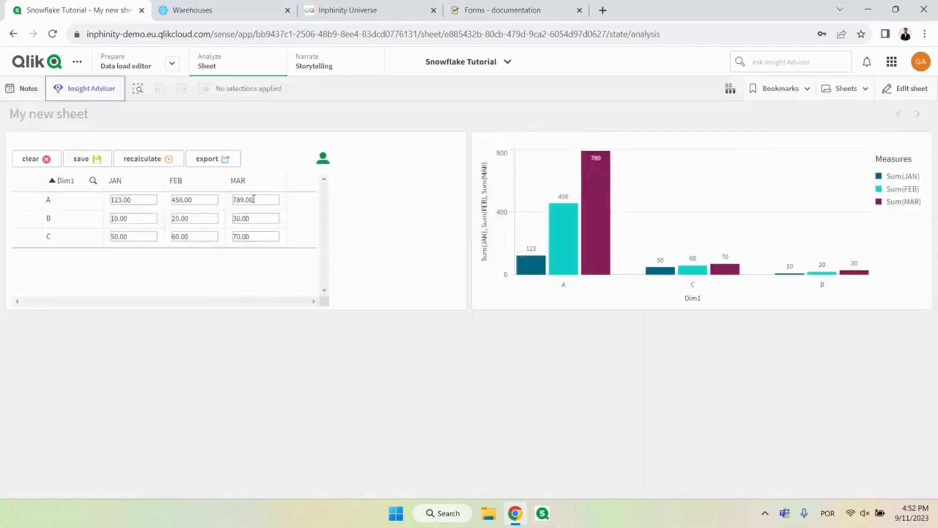
Set the form's JAN values to 1000 for A, 2000 for B and 3000 for C, and recalculate.
double_click(126, 201)
type("1000")
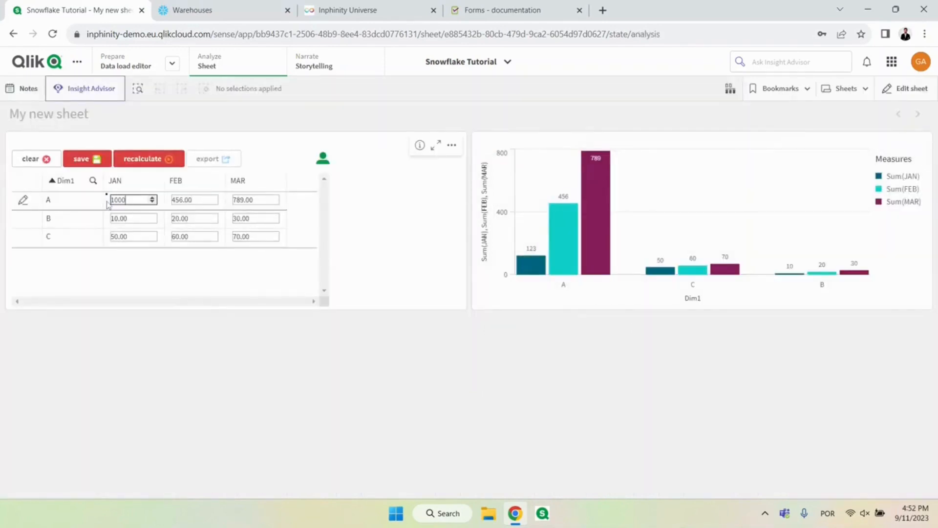
key("Return")
type("2000")
key("Return")
type("3000")
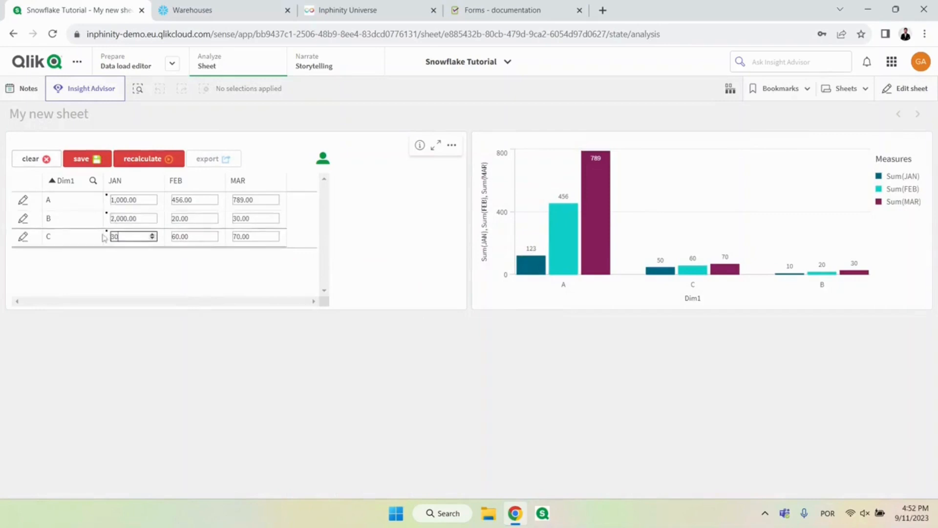
key("Return")
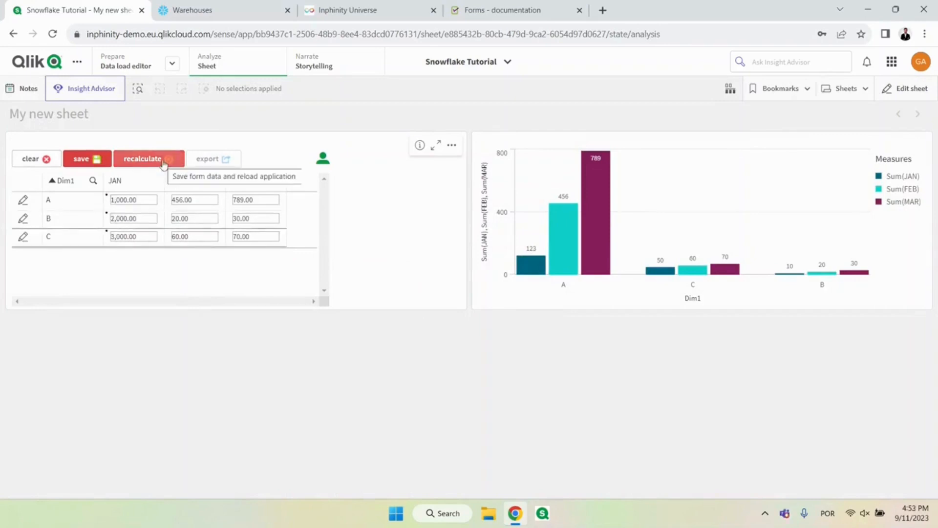
left_click(163, 163)
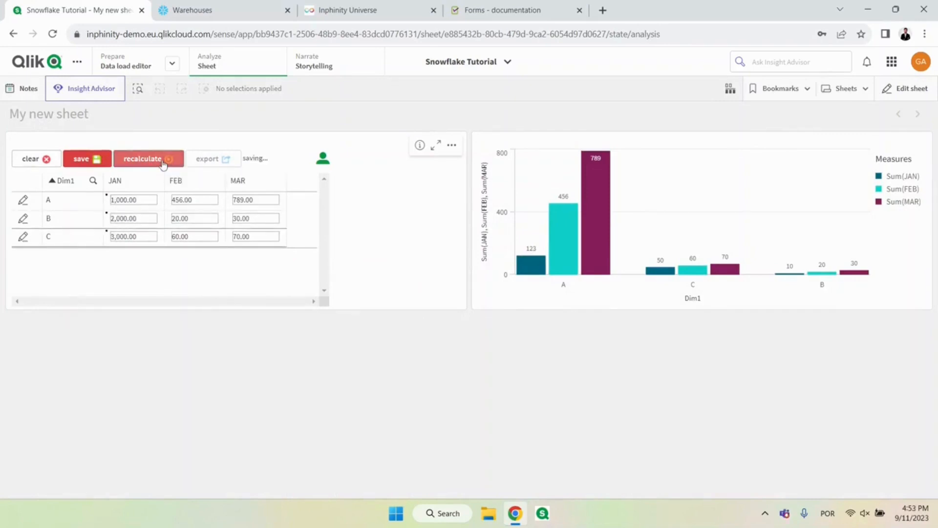